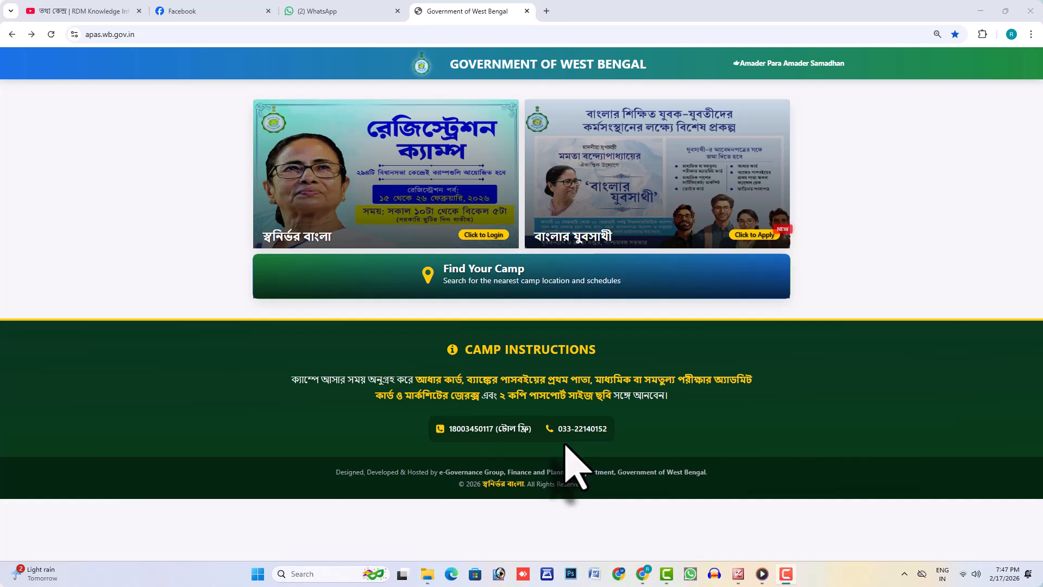
Open the বাংলার যুবসাথী application page from the apas.wb.gov.in home page.
{"action": "left_click", "coordinate": [138, 34]}
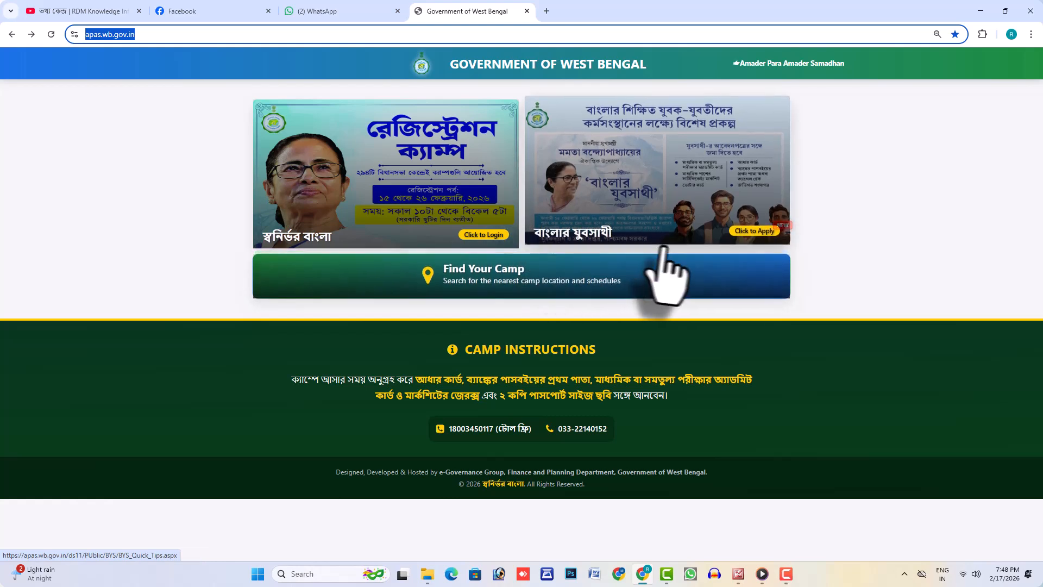
{"action": "left_click", "coordinate": [766, 234]}
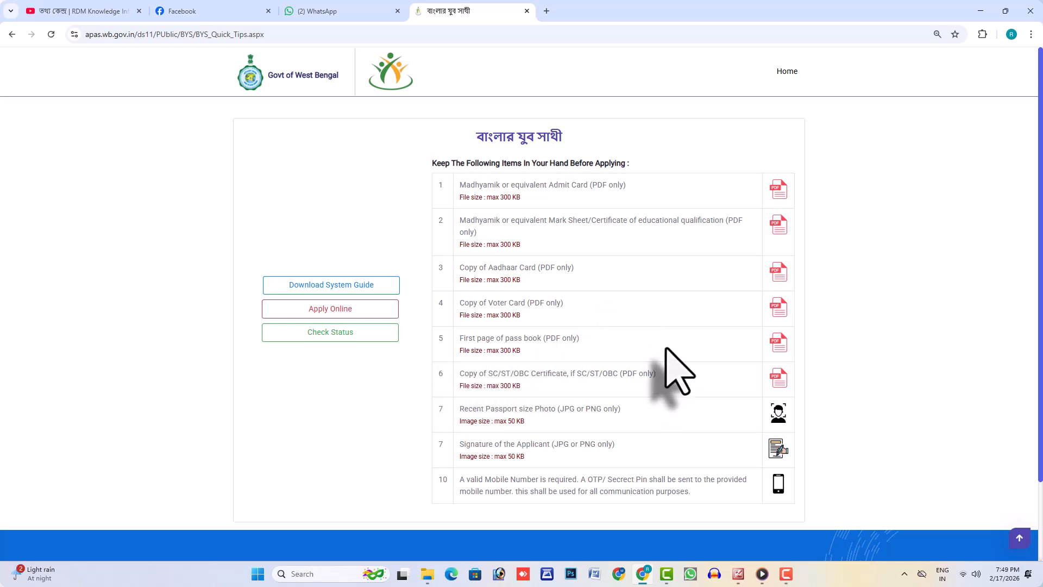
Review the required documents list, covering mark sheet, Aadhaar, voter card, pass book, caste certificate, photo and signature.
{"action": "left_click_drag", "start_coordinate": [460, 220], "coordinate": [660, 220]}
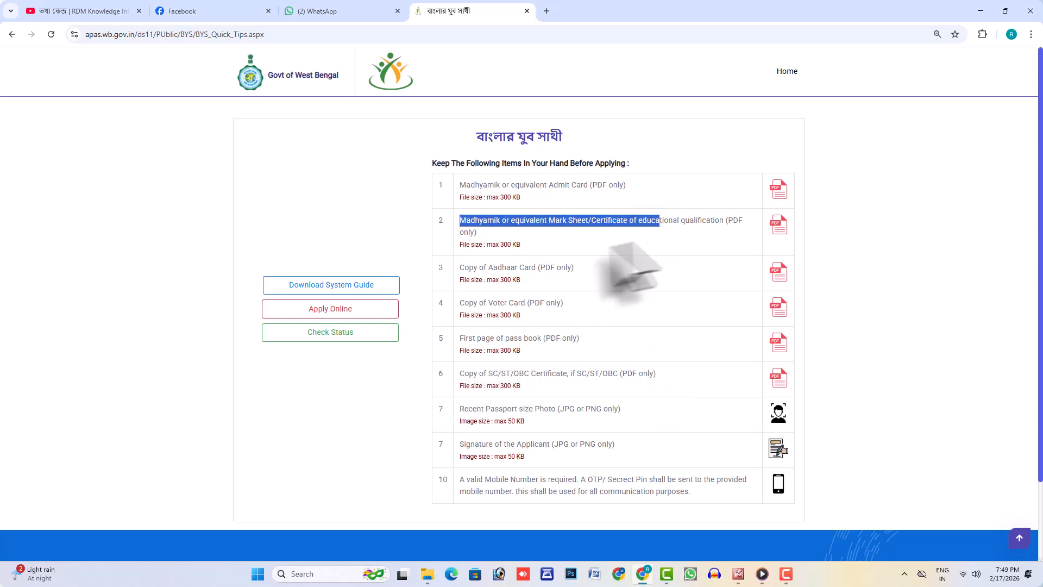
{"action": "left_click_drag", "start_coordinate": [464, 267], "coordinate": [575, 269]}
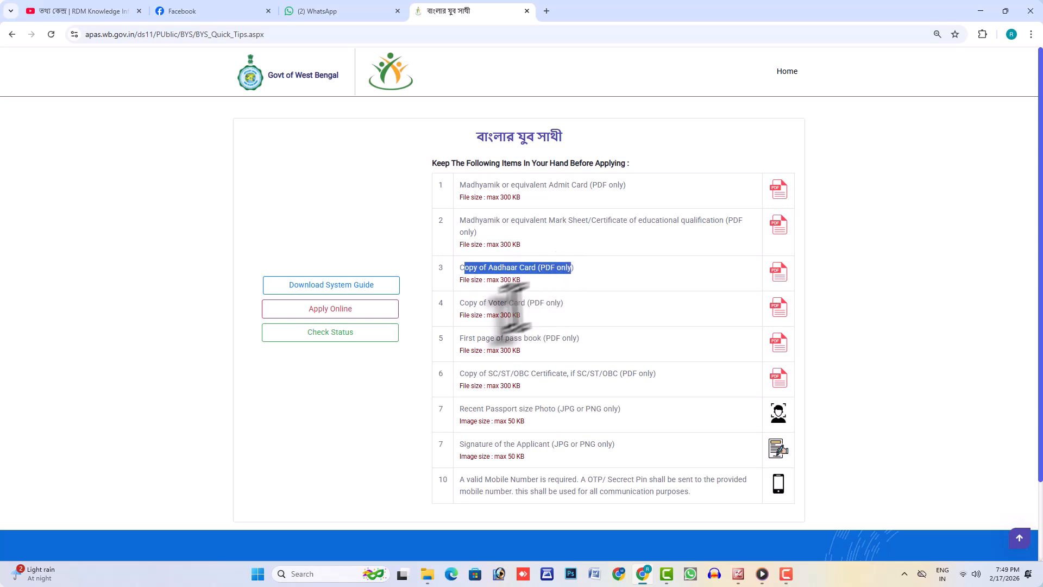
{"action": "left_click_drag", "start_coordinate": [479, 303], "coordinate": [564, 303]}
{"action": "left_click_drag", "start_coordinate": [495, 338], "coordinate": [578, 338]}
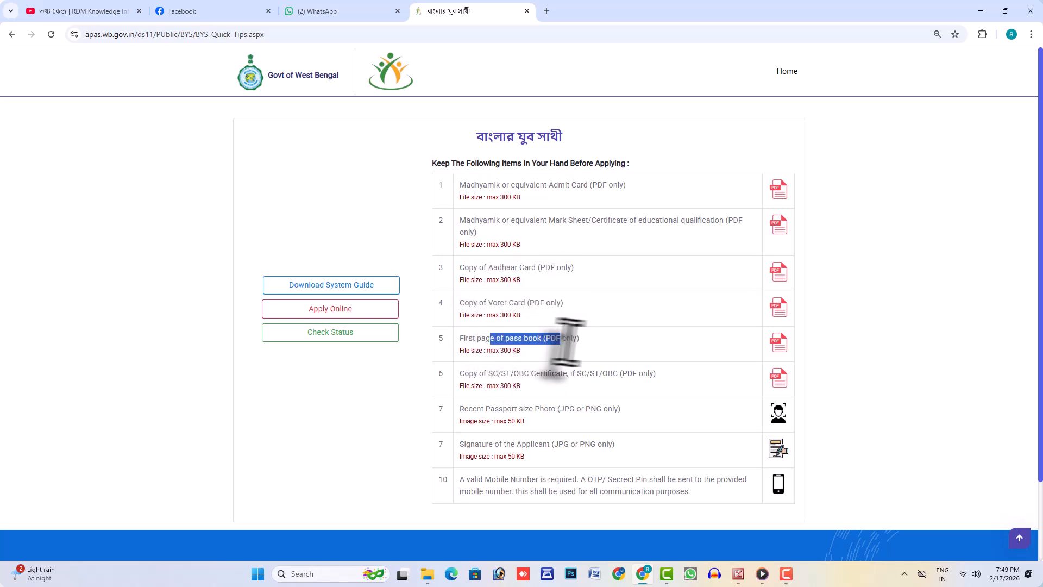
{"action": "left_click_drag", "start_coordinate": [484, 373], "coordinate": [603, 374]}
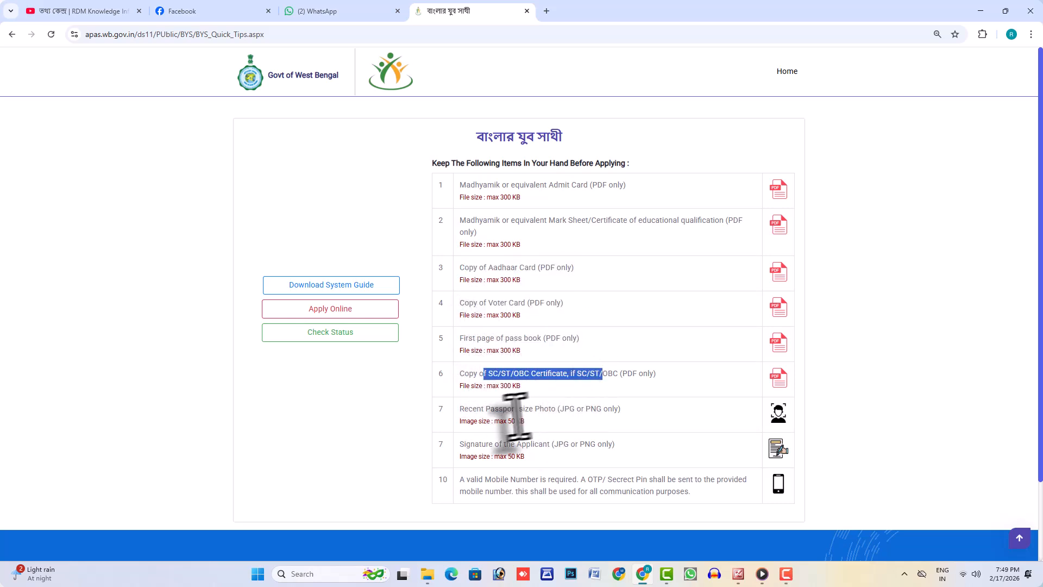
{"action": "left_click_drag", "start_coordinate": [507, 409], "coordinate": [625, 410]}
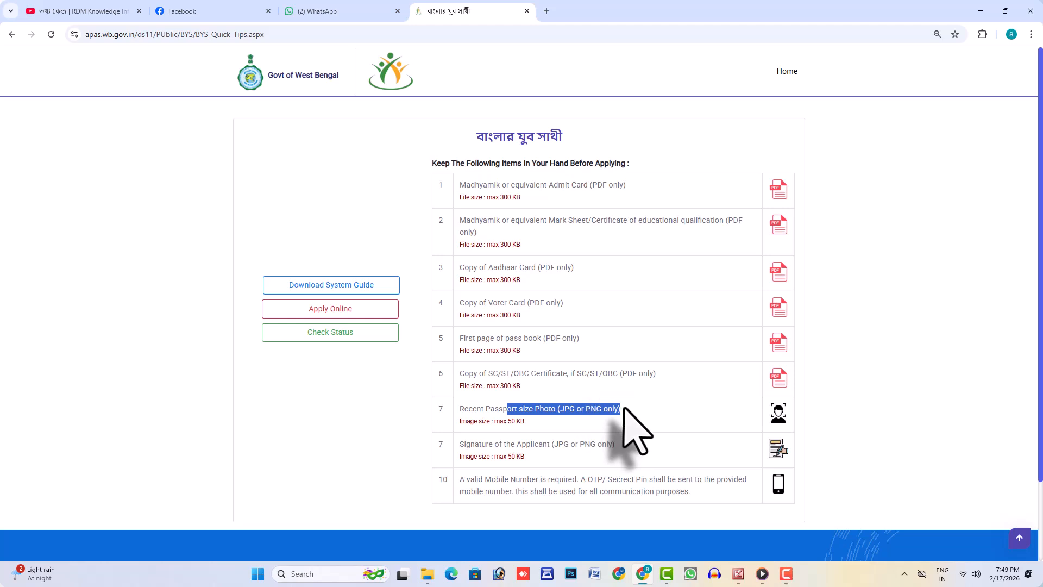
{"action": "left_click_drag", "start_coordinate": [517, 444], "coordinate": [615, 444]}
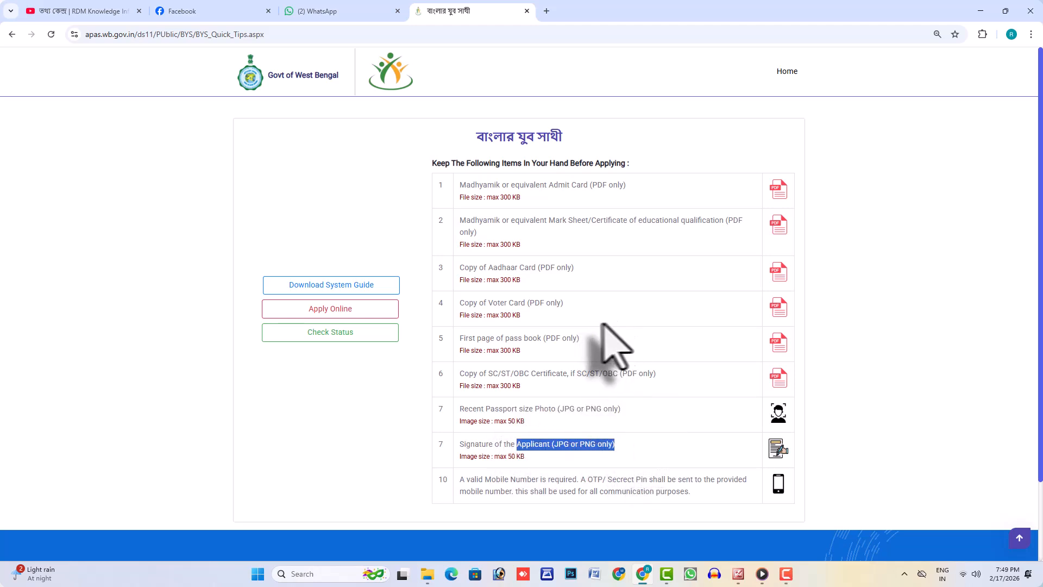
{"action": "left_click", "coordinate": [701, 277]}
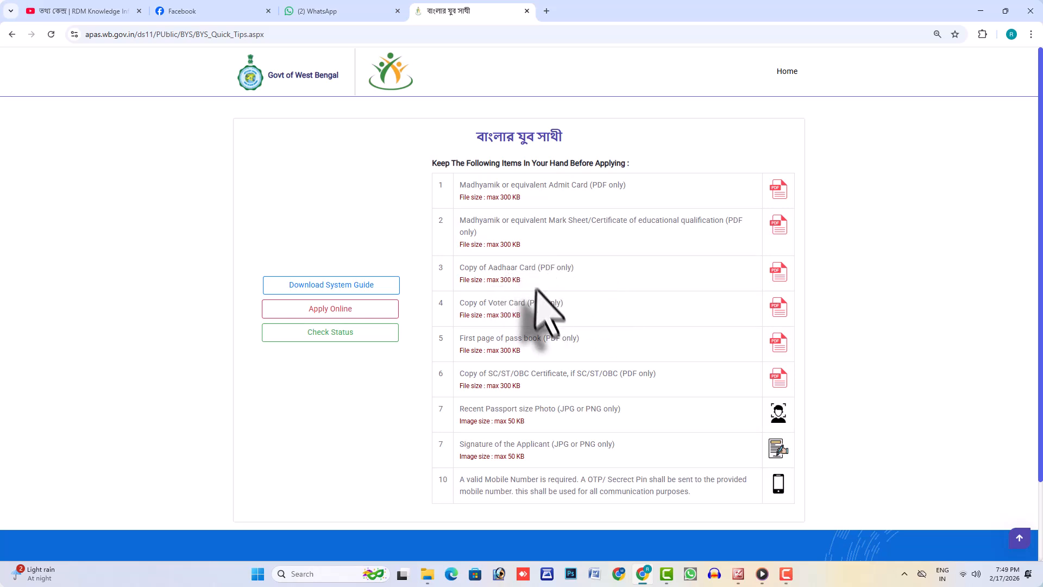
Recheck the file requirements from the voter card entry down to the applicant's signature and mobile number entries.
{"action": "left_click_drag", "start_coordinate": [479, 302], "coordinate": [541, 305]}
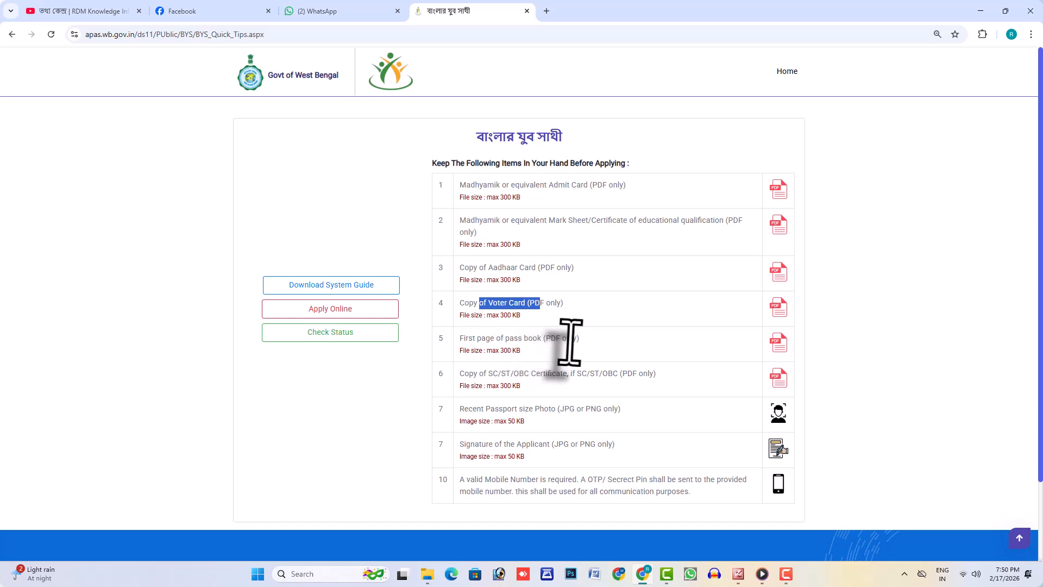
{"action": "left_click_drag", "start_coordinate": [584, 340], "coordinate": [458, 339]}
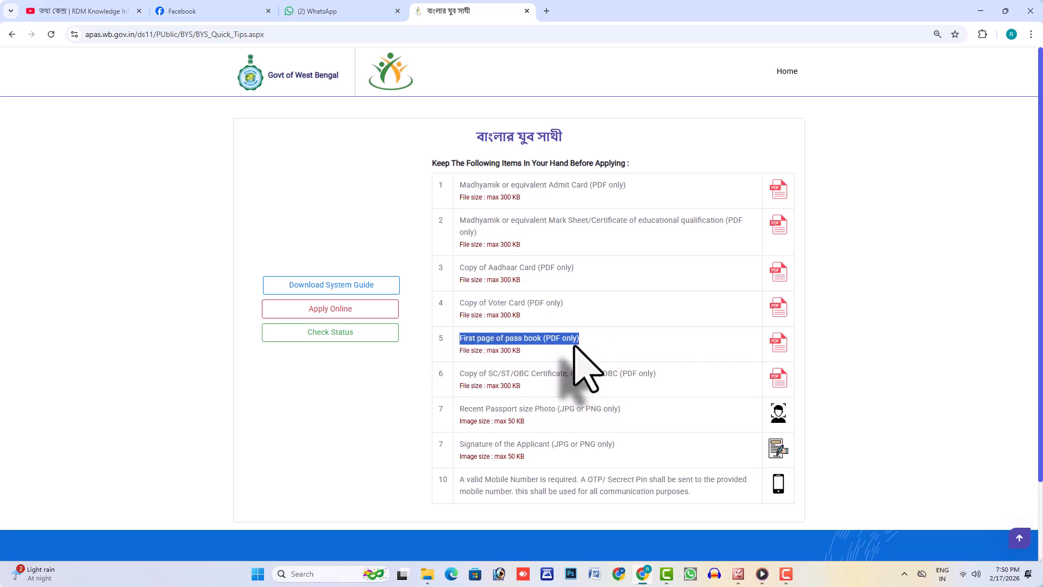
{"action": "left_click", "coordinate": [477, 375]}
{"action": "left_click_drag", "start_coordinate": [478, 375], "coordinate": [655, 374]}
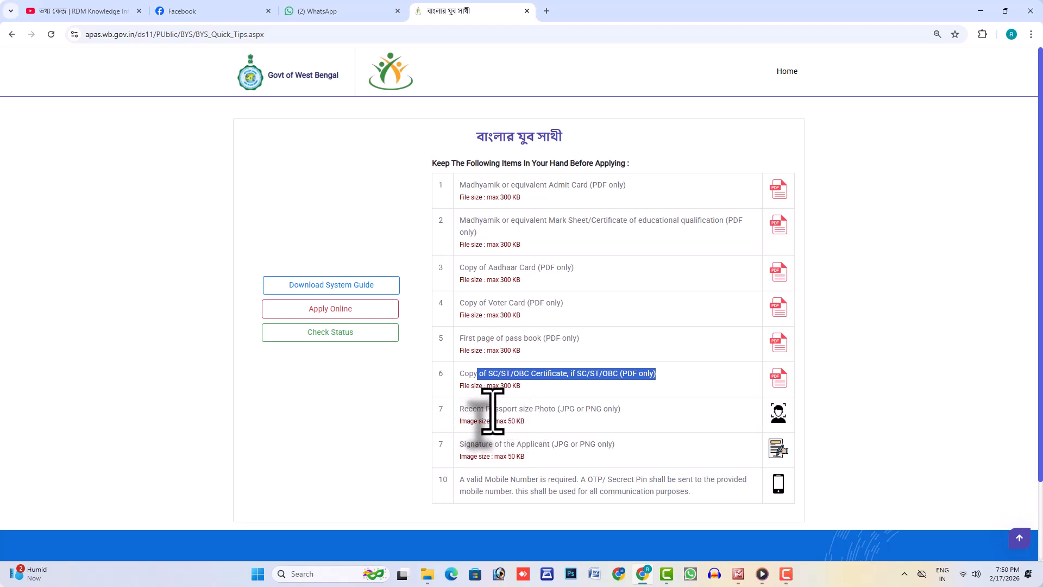
{"action": "left_click_drag", "start_coordinate": [494, 408], "coordinate": [634, 426]}
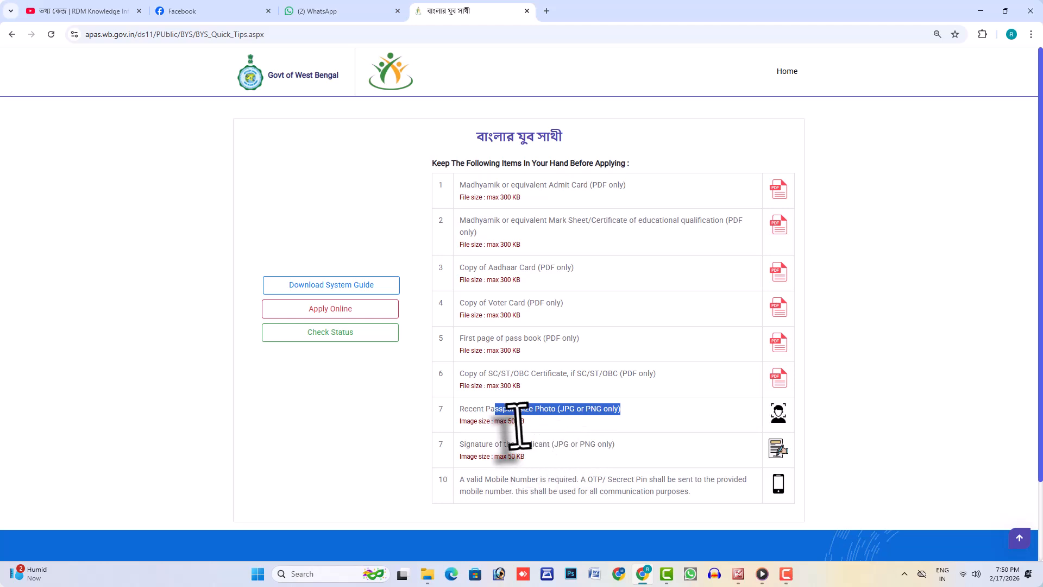
{"action": "left_click_drag", "start_coordinate": [516, 422], "coordinate": [615, 444]}
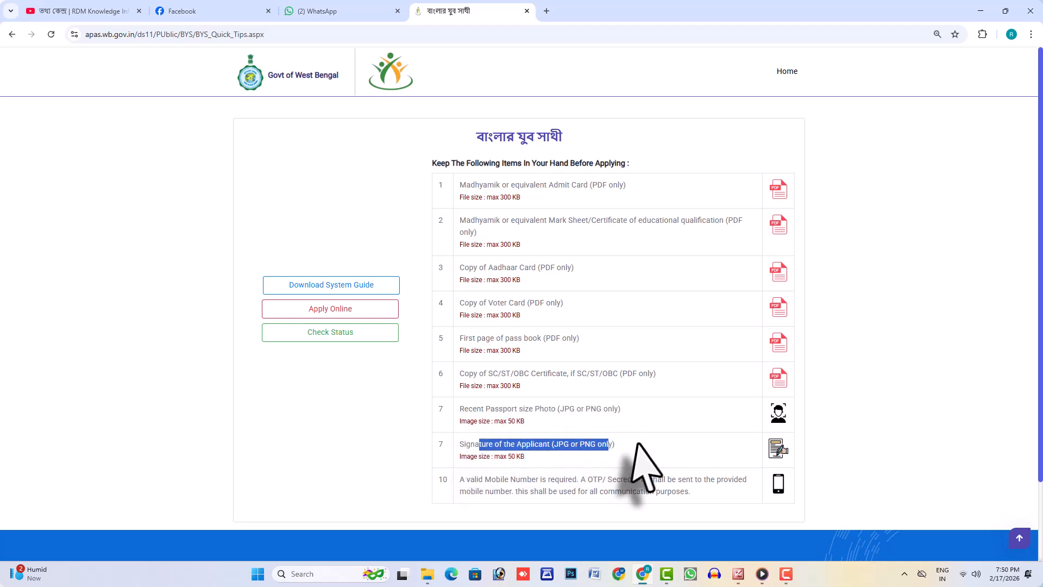
{"action": "left_click", "coordinate": [531, 468]}
{"action": "left_click_drag", "start_coordinate": [503, 463], "coordinate": [503, 486]}
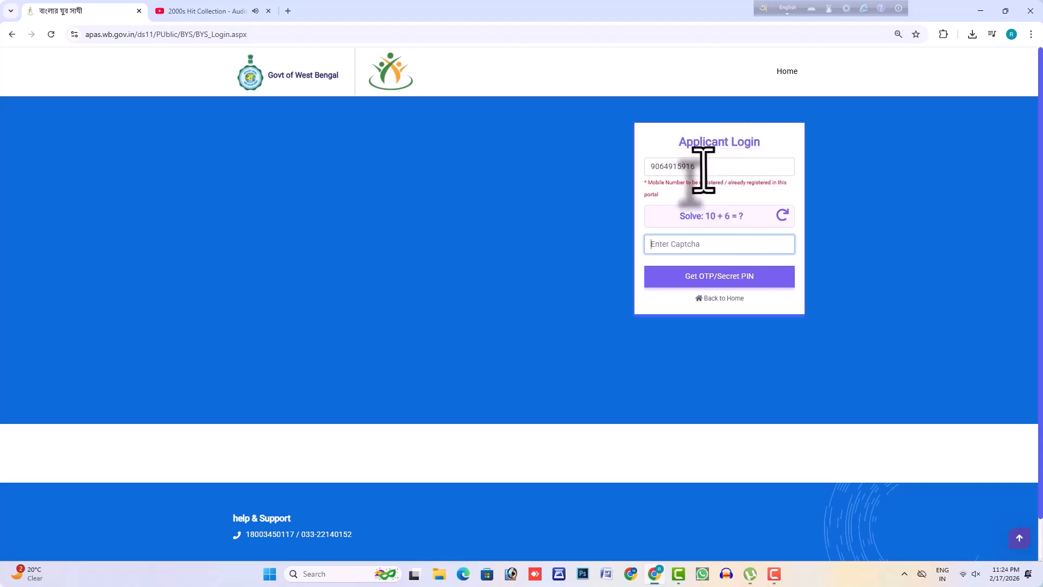
Log in as applicant by answering the captcha sum for the registered mobile number, requesting the secret PIN and verifying the 6-digit PIN.
{"action": "left_click_drag", "start_coordinate": [704, 169], "coordinate": [646, 170]}
{"action": "left_click", "coordinate": [689, 246]}
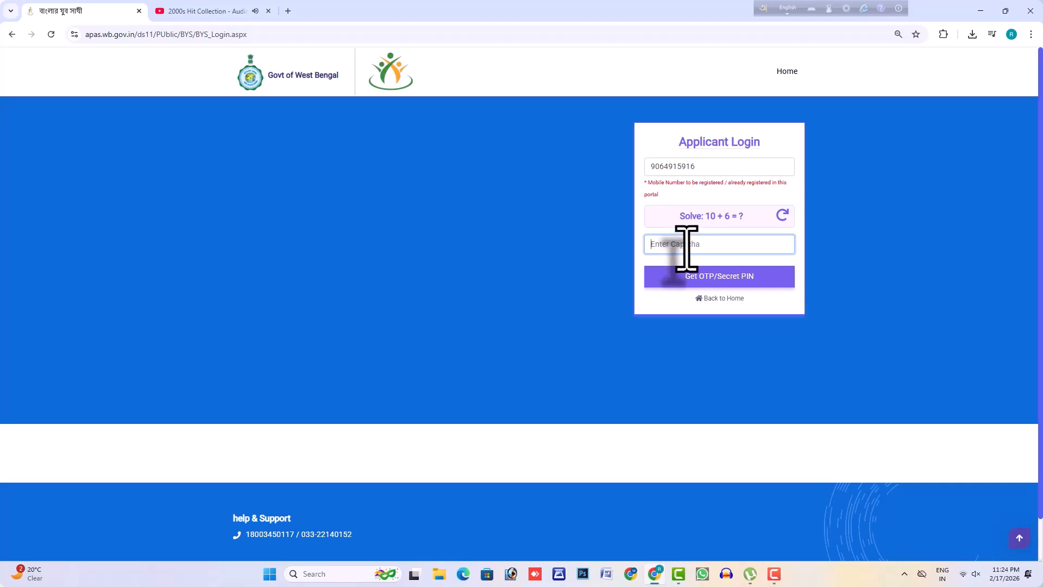
{"action": "left_click", "coordinate": [712, 282]}
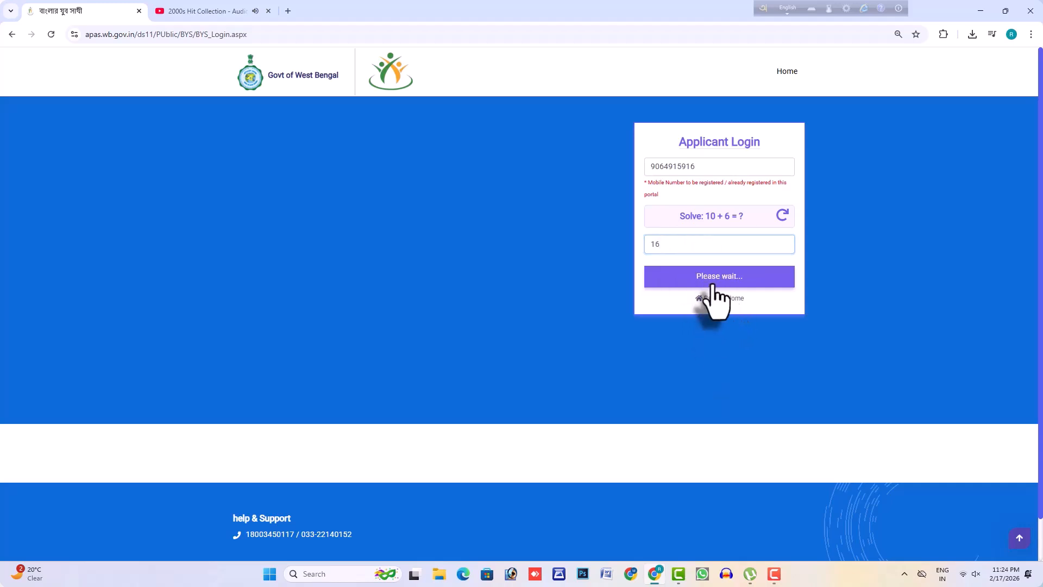
{"action": "left_click", "coordinate": [614, 103]}
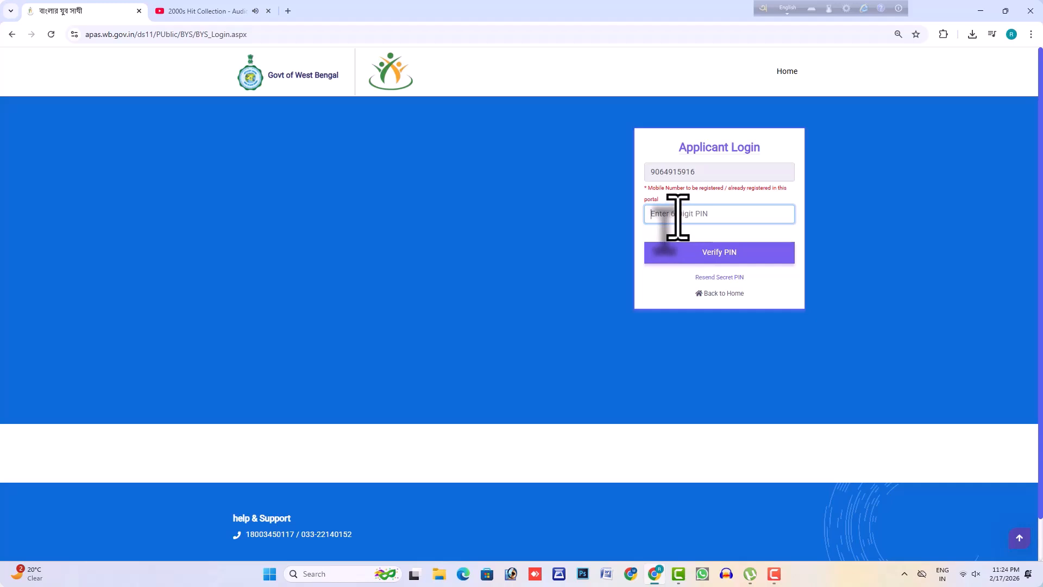
{"action": "left_click", "coordinate": [718, 255]}
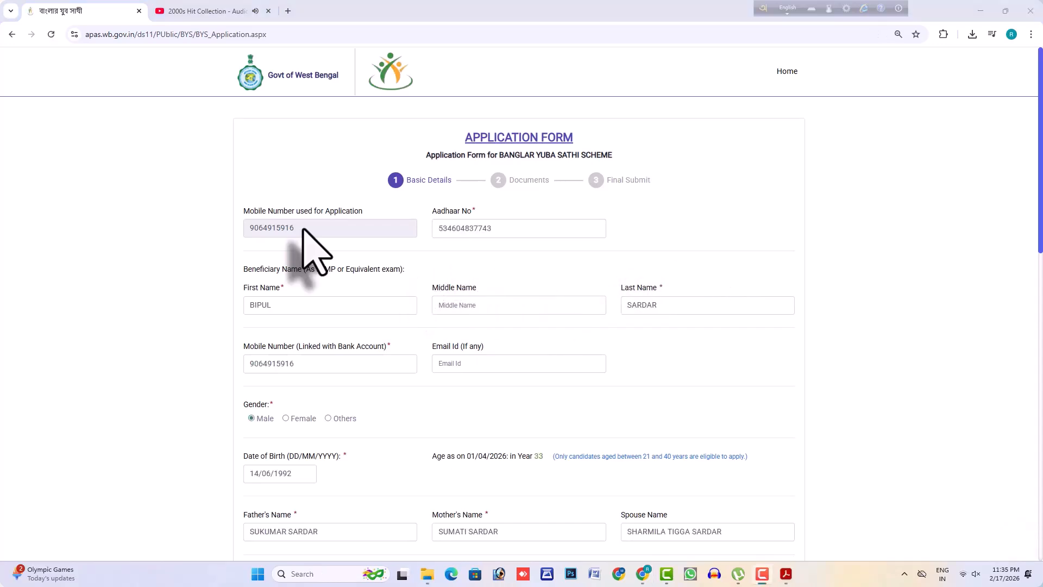
Check the application form's mobile number, Aadhaar number, beneficiary name, bank-linked mobile number and optional email fields.
{"action": "left_click_drag", "start_coordinate": [297, 229], "coordinate": [247, 229]}
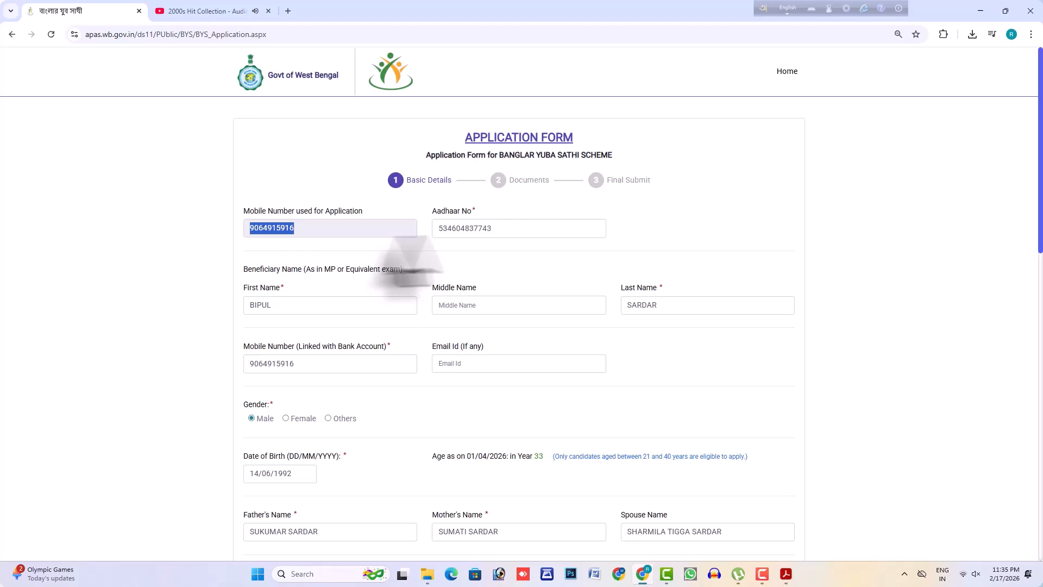
{"action": "left_click", "coordinate": [523, 231]}
{"action": "left_click_drag", "start_coordinate": [498, 232], "coordinate": [434, 233]}
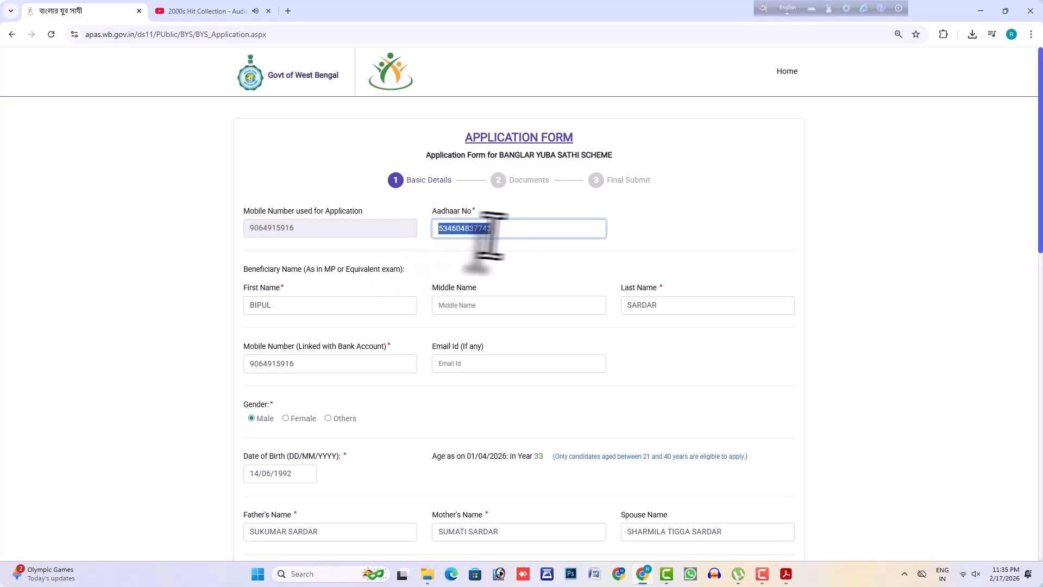
{"action": "left_click", "coordinate": [281, 308]}
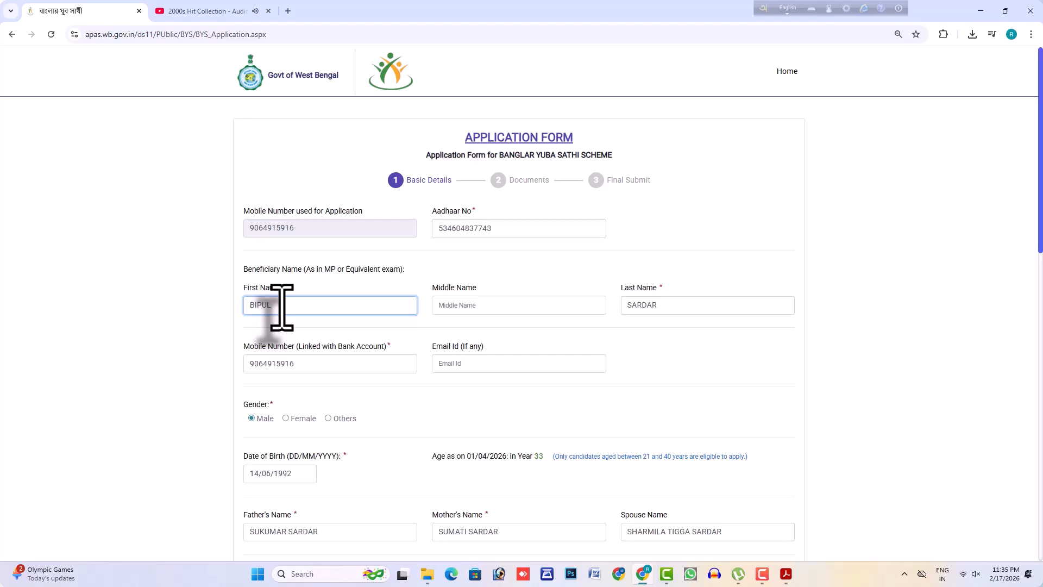
{"action": "left_click", "coordinate": [670, 309]}
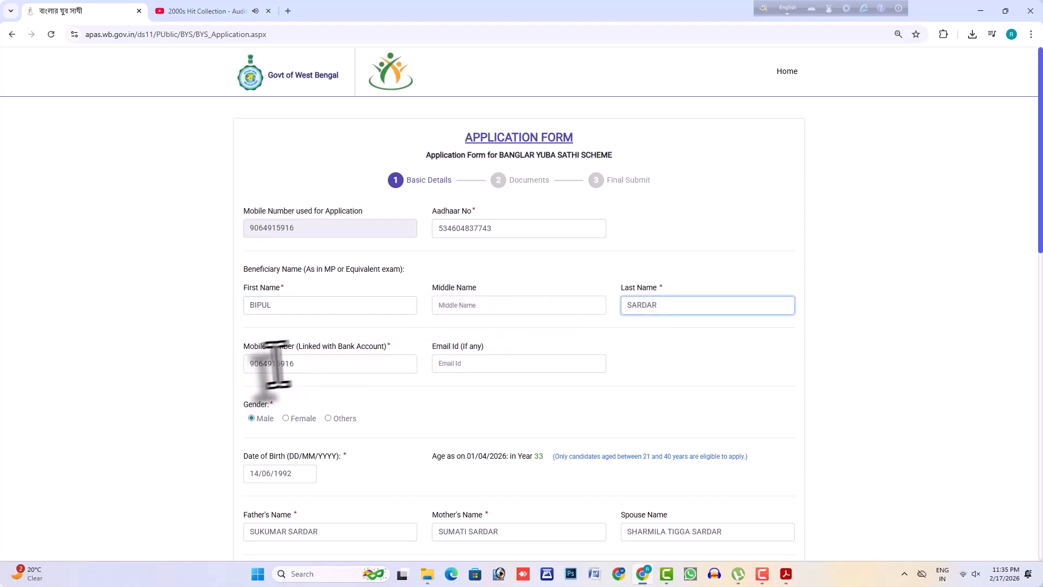
{"action": "left_click_drag", "start_coordinate": [299, 364], "coordinate": [248, 367]}
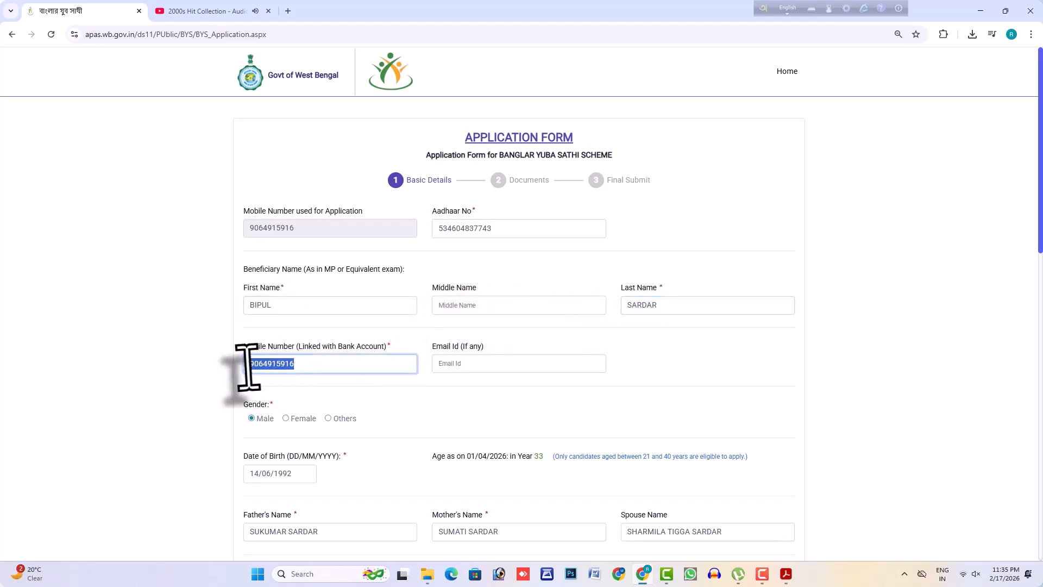
{"action": "left_click", "coordinate": [441, 363]}
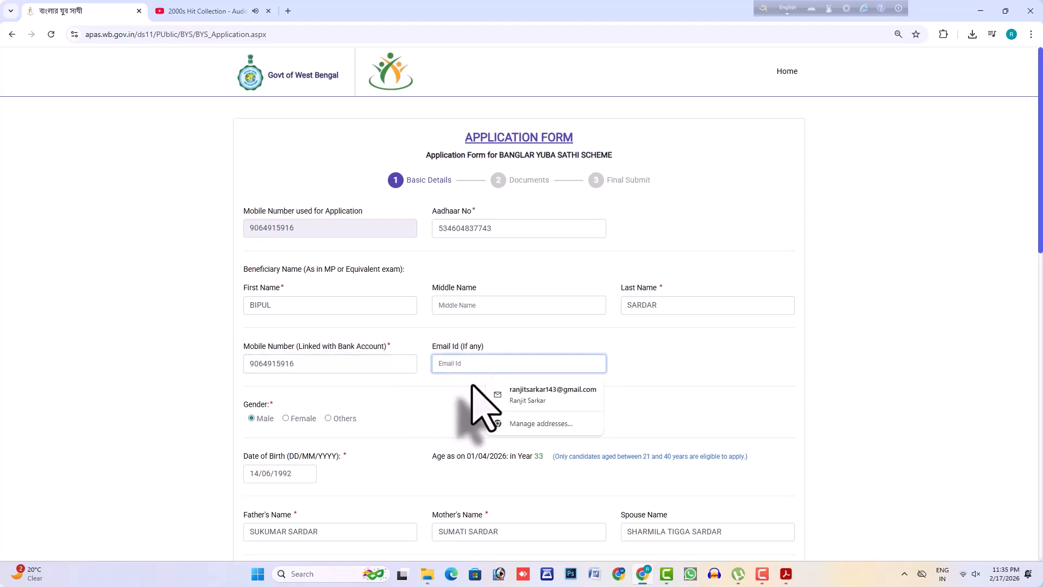
Check the gender and date of birth entries and the age eligibility note in the Basic Details section.
{"action": "scroll", "coordinate": [293, 429], "scroll_direction": "down", "scroll_amount": 1}
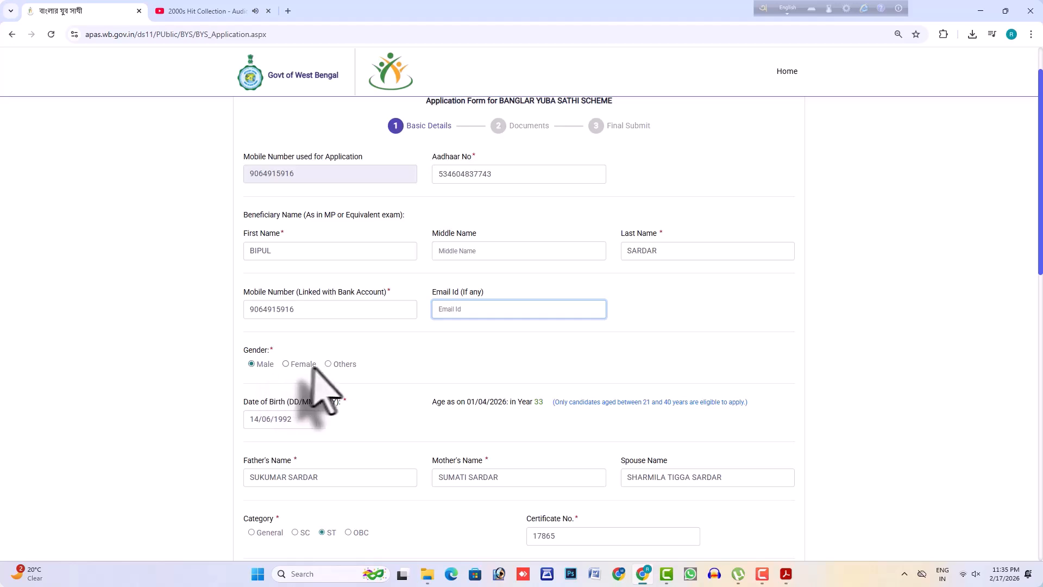
{"action": "scroll", "coordinate": [369, 379], "scroll_direction": "down", "scroll_amount": 1}
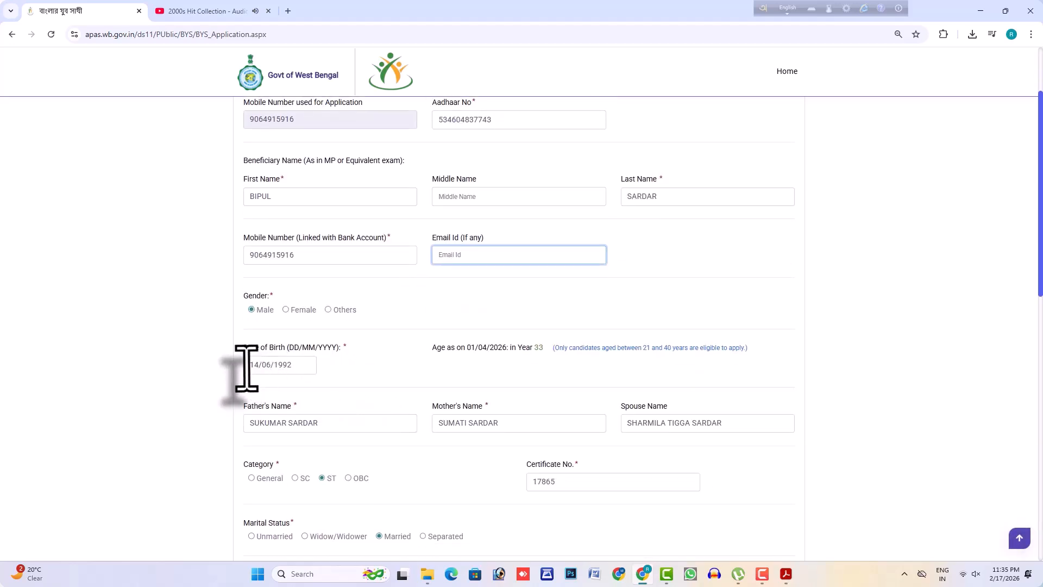
{"action": "left_click", "coordinate": [298, 367]}
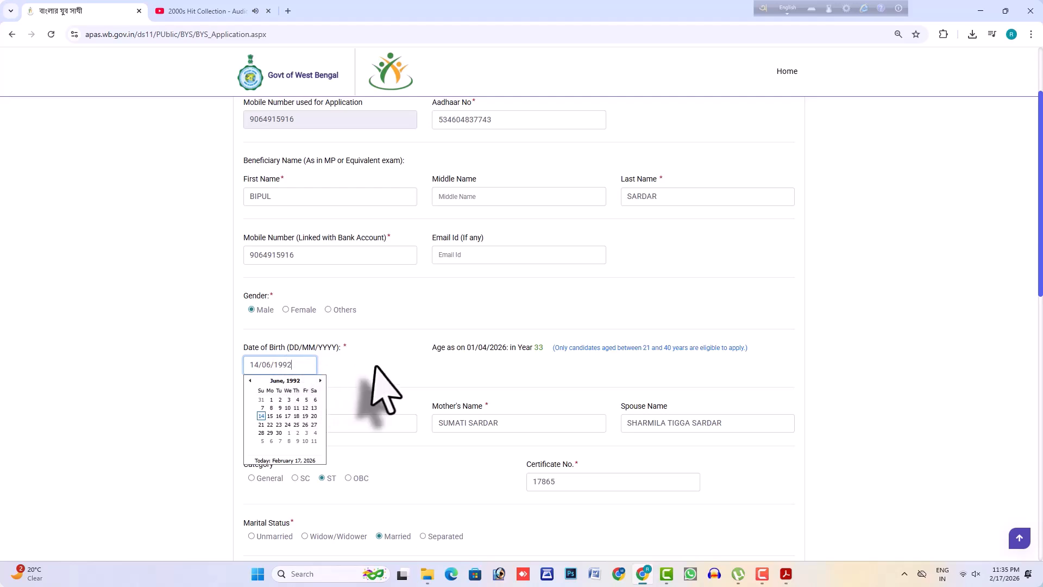
{"action": "left_click", "coordinate": [472, 348]}
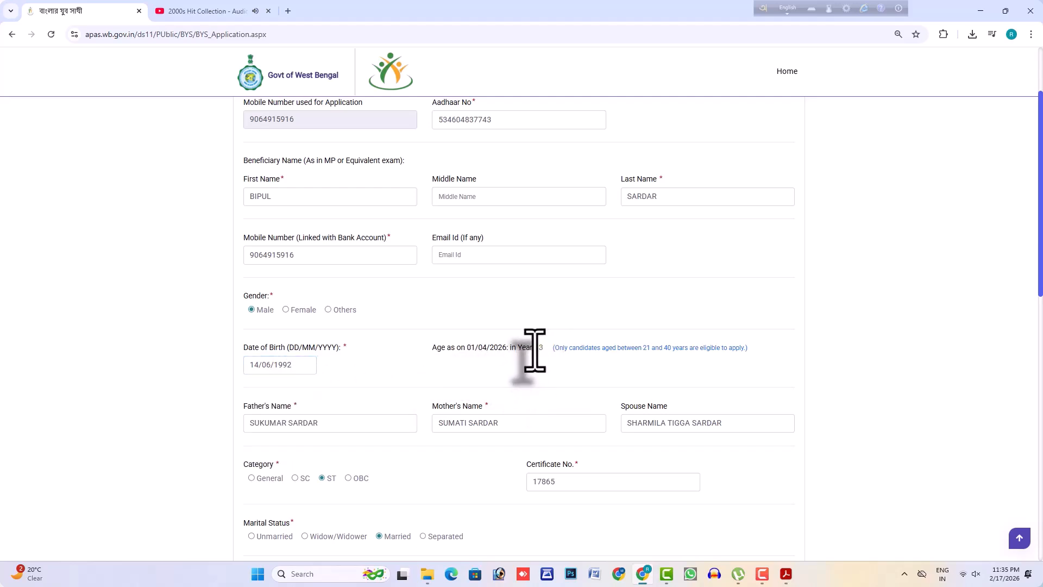
{"action": "left_click_drag", "start_coordinate": [535, 350], "coordinate": [768, 373]}
{"action": "left_click", "coordinate": [397, 402]}
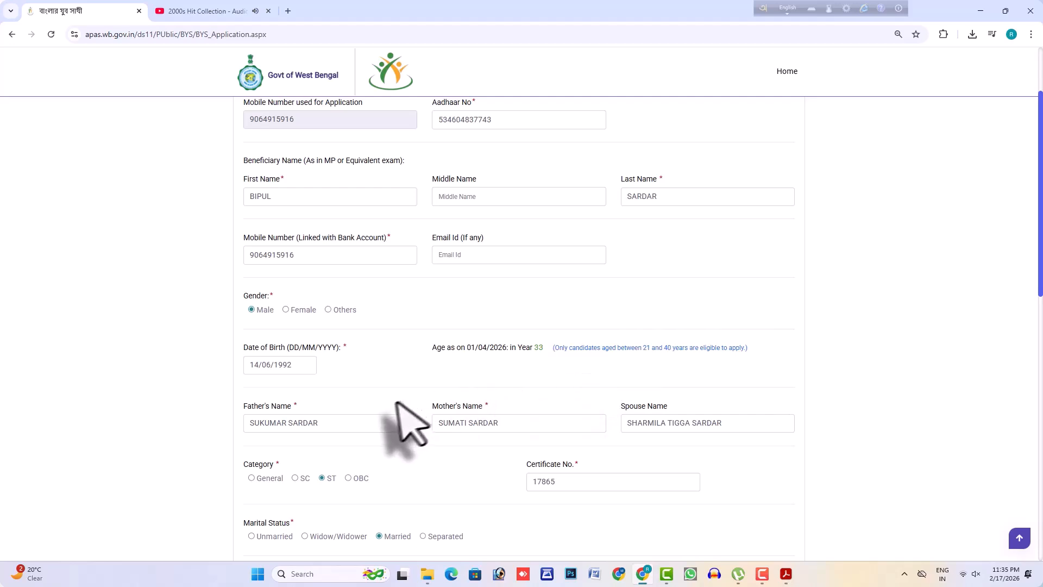
Check the parents' and spouse's name fields, the category with its certificate number, and the marital status.
{"action": "scroll", "coordinate": [369, 401], "scroll_direction": "down", "scroll_amount": 1}
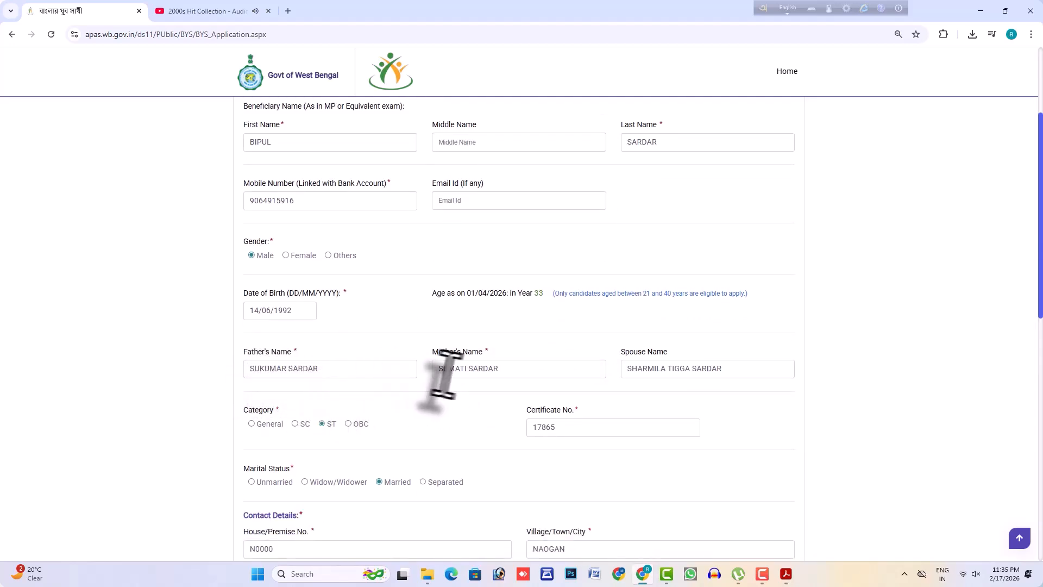
{"action": "left_click_drag", "start_coordinate": [505, 371], "coordinate": [446, 371]}
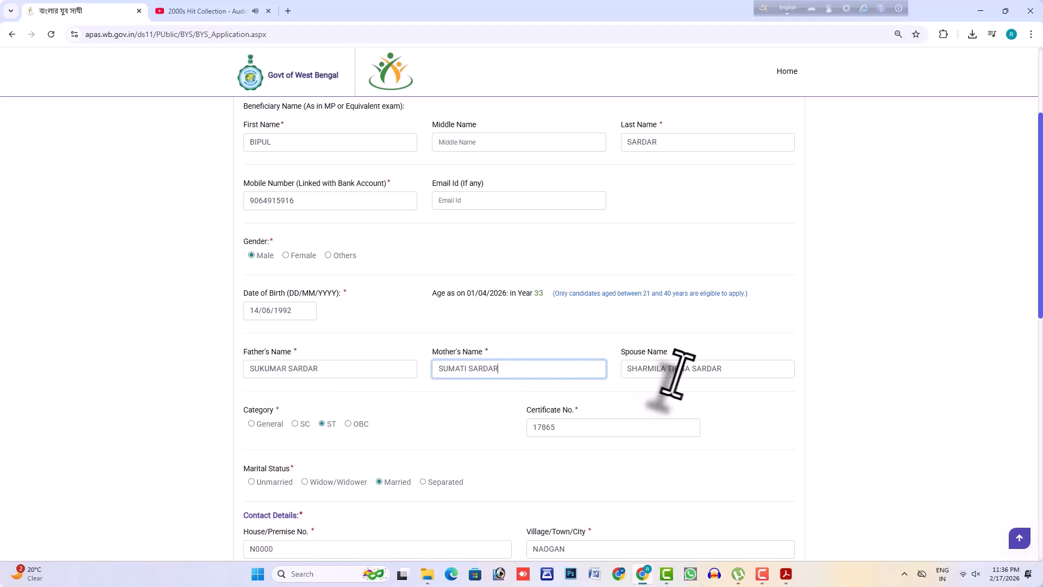
{"action": "left_click", "coordinate": [738, 371]}
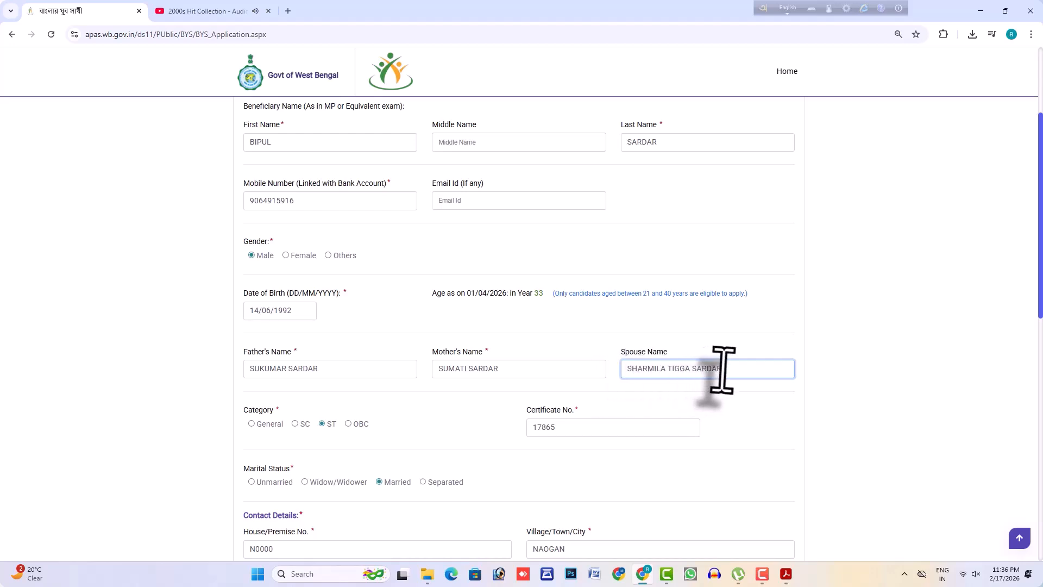
{"action": "scroll", "coordinate": [598, 418], "scroll_direction": "down", "scroll_amount": 1}
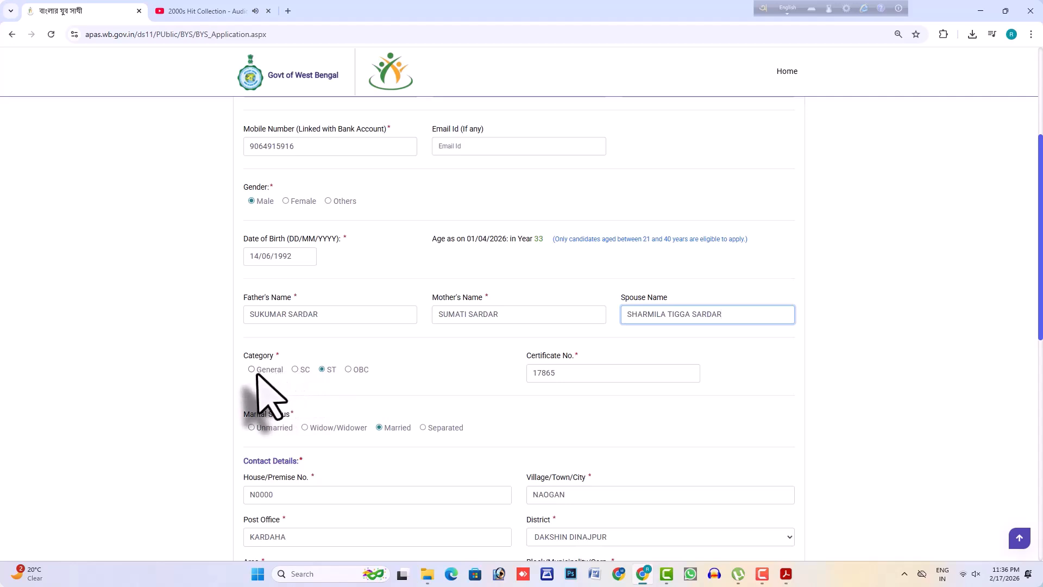
{"action": "left_click", "coordinate": [565, 374]}
{"action": "scroll", "coordinate": [451, 437], "scroll_direction": "down", "scroll_amount": 1}
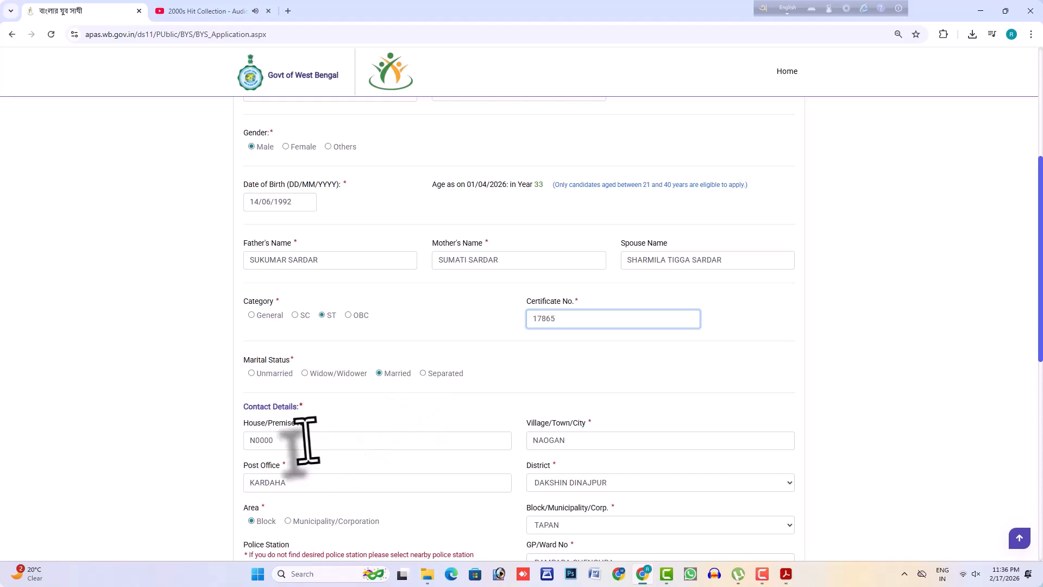
Check the house number, village, post office and district entries in the Contact Details section.
{"action": "scroll", "coordinate": [302, 438], "scroll_direction": "down", "scroll_amount": 1}
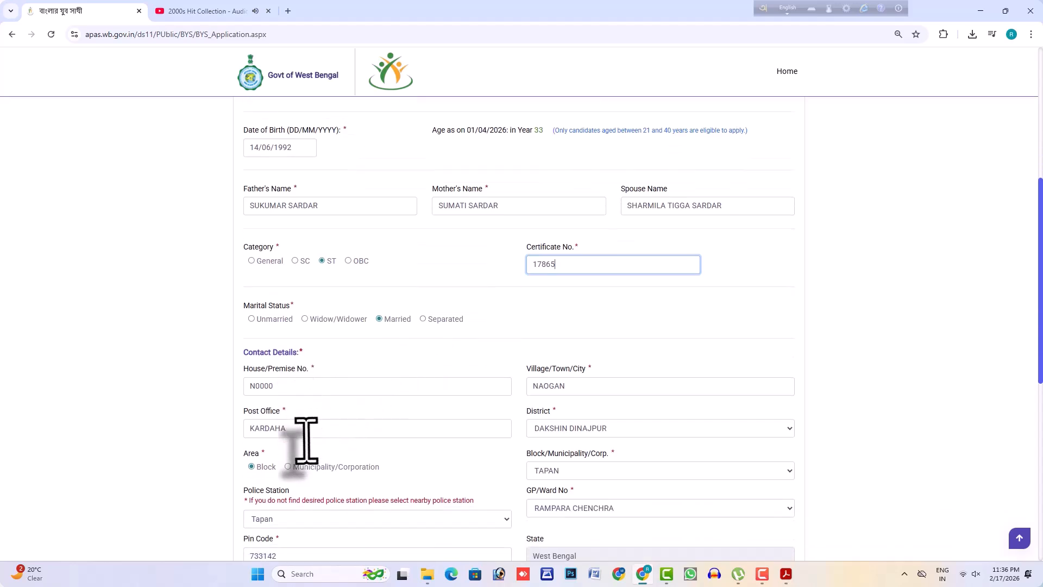
{"action": "left_click", "coordinate": [287, 387]}
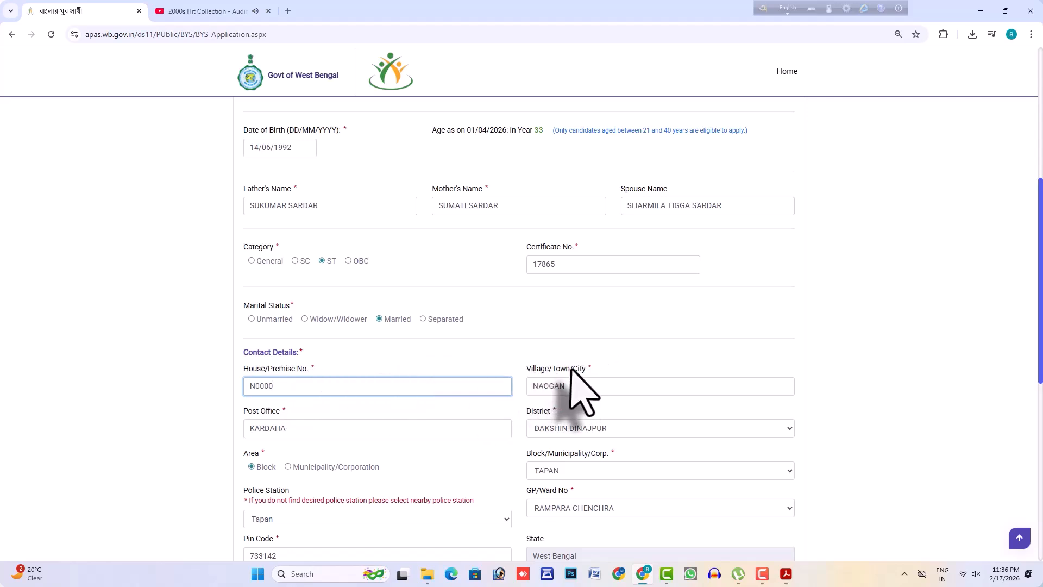
{"action": "left_click", "coordinate": [577, 387]}
{"action": "scroll", "coordinate": [578, 402], "scroll_direction": "down", "scroll_amount": 1}
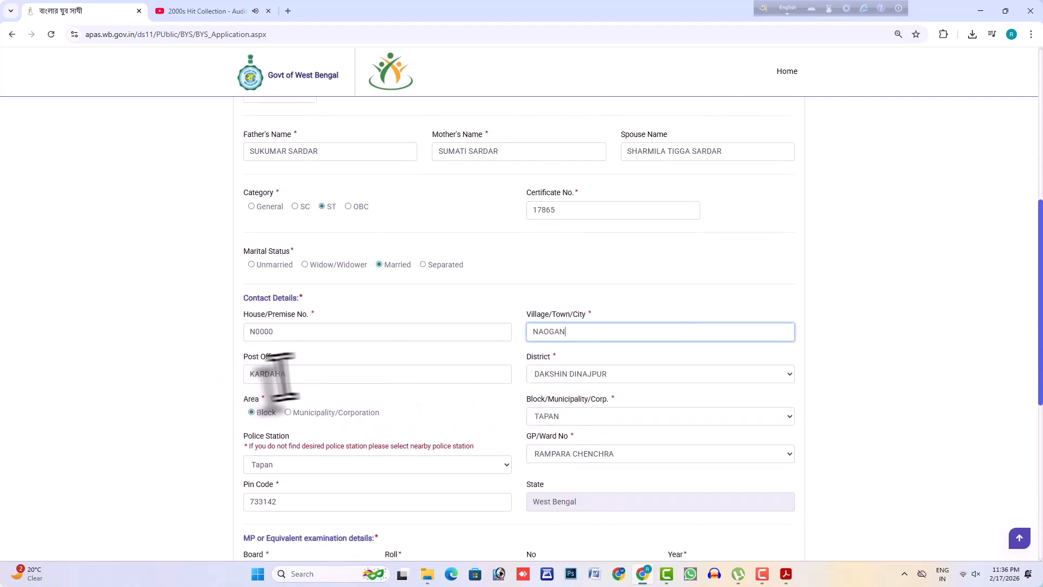
{"action": "left_click", "coordinate": [310, 375]}
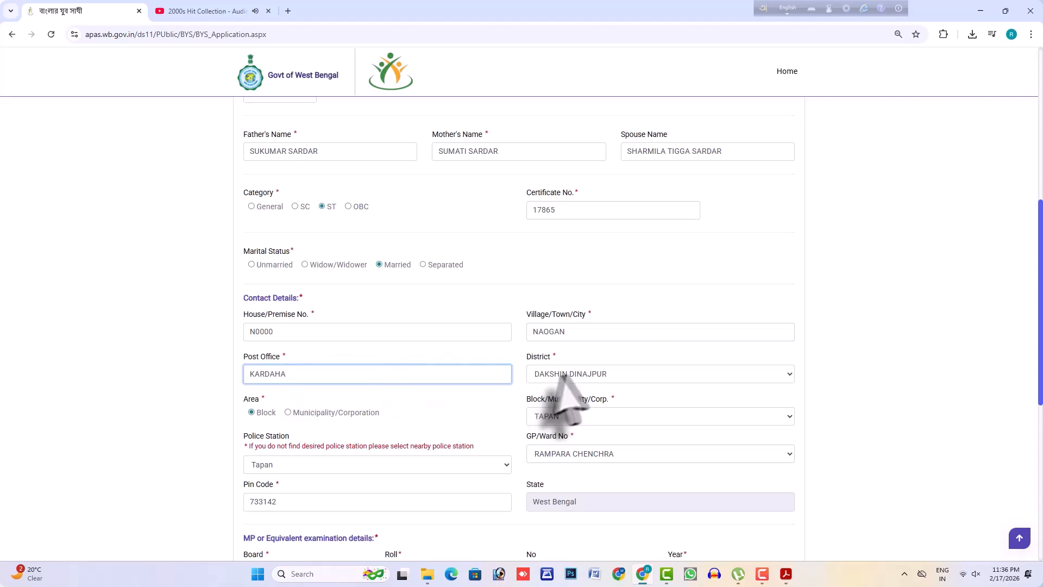
{"action": "left_click", "coordinate": [623, 374]}
{"action": "left_click", "coordinate": [564, 184]}
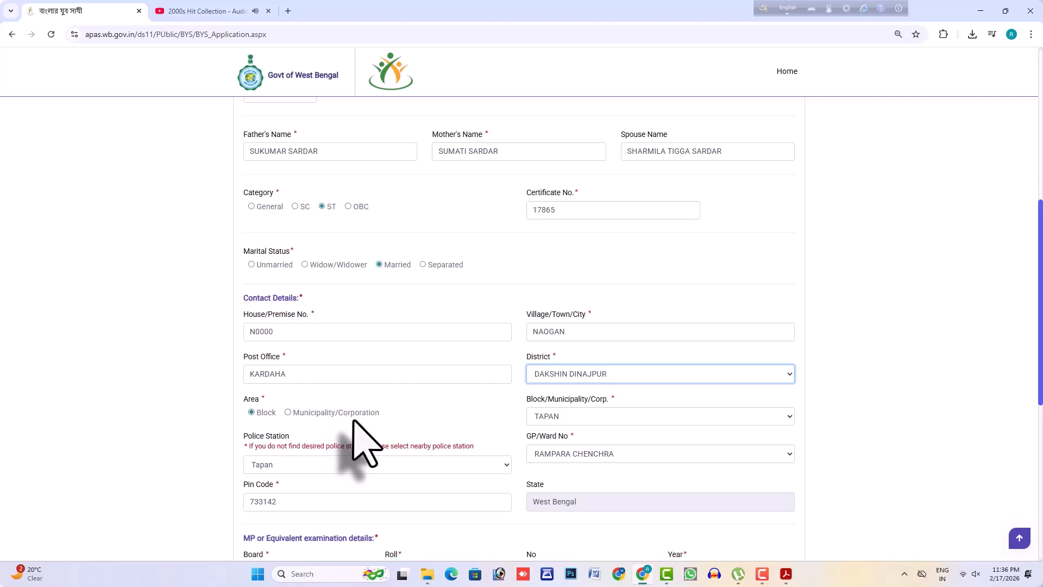
Check the block, police station, GP/ward, pin code and state entries in the Contact Details section.
{"action": "left_click", "coordinate": [595, 414]}
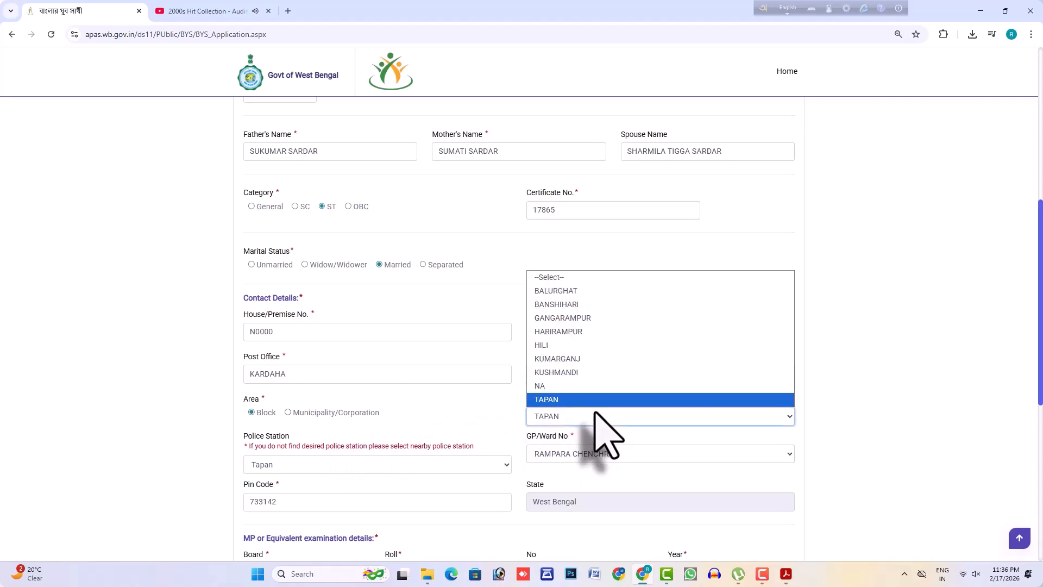
{"action": "left_click", "coordinate": [552, 398]}
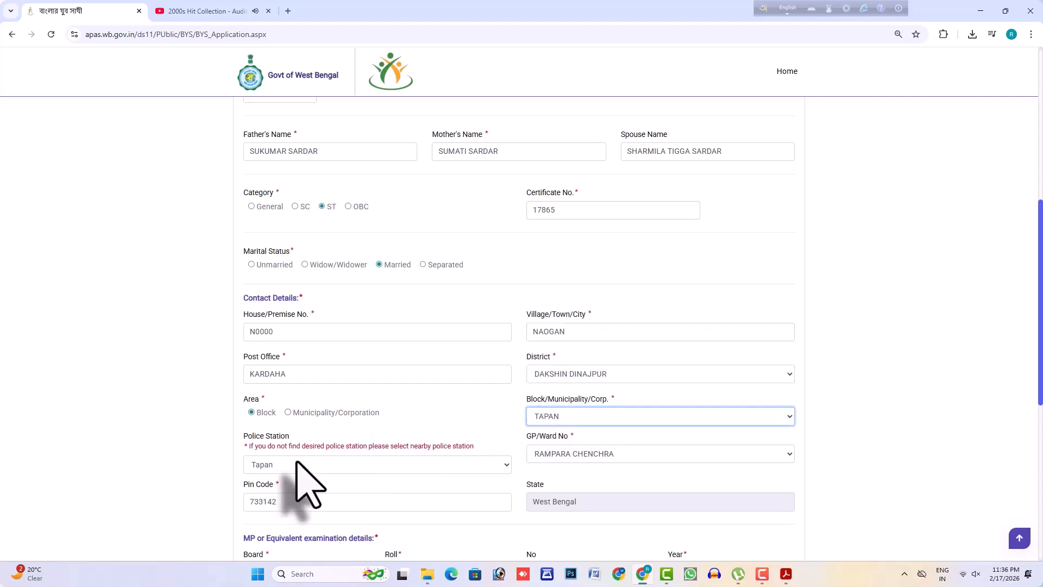
{"action": "left_click", "coordinate": [298, 463]}
{"action": "left_click", "coordinate": [274, 493]}
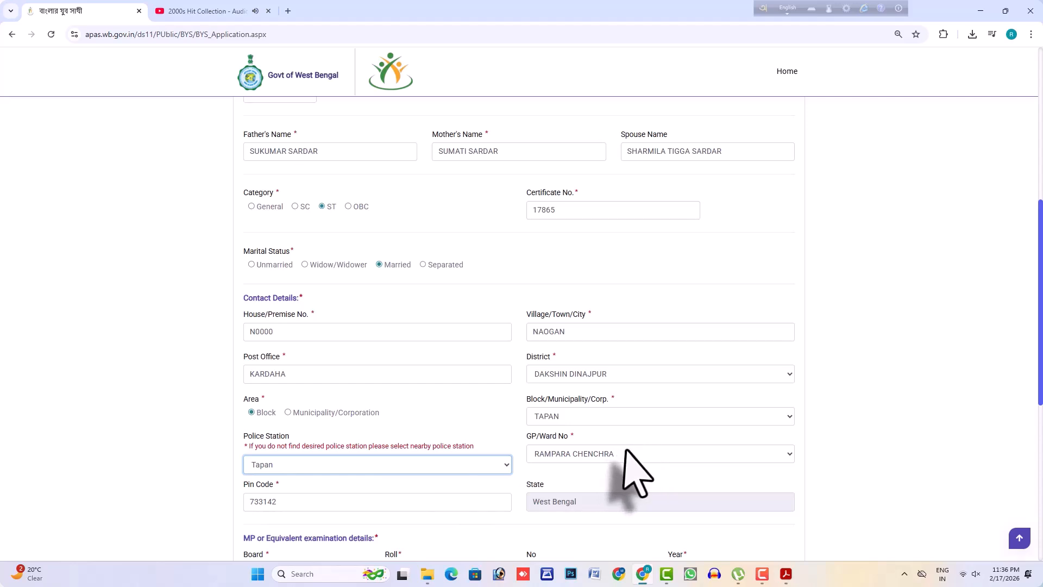
{"action": "left_click", "coordinate": [626, 453]}
{"action": "left_click", "coordinate": [578, 423]}
{"action": "scroll", "coordinate": [511, 481], "scroll_direction": "down", "scroll_amount": 1}
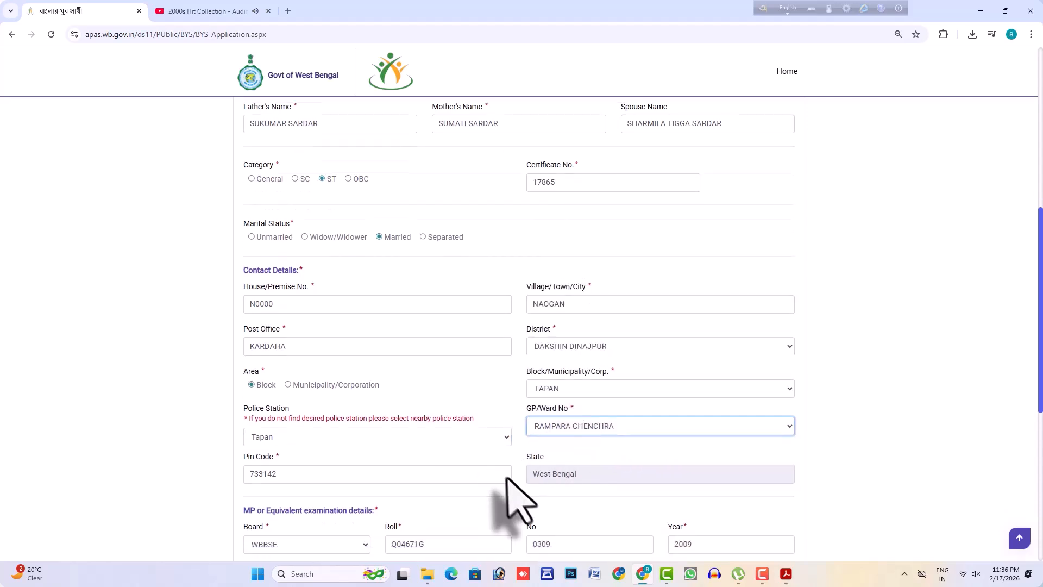
{"action": "left_click", "coordinate": [300, 450]}
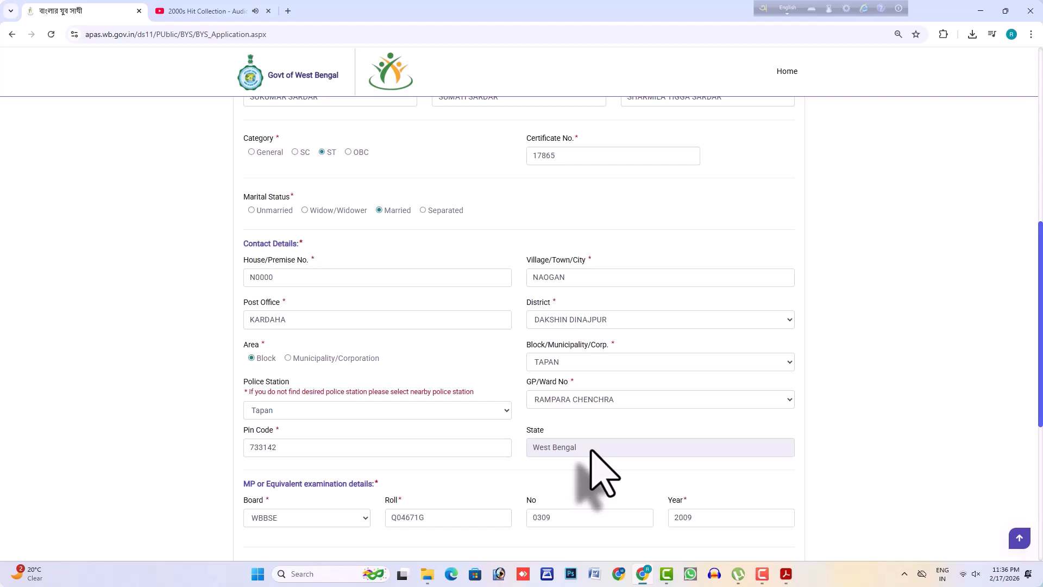
Check the MP or equivalent examination details: the WBBSE board selection, roll, number and year.
{"action": "scroll", "coordinate": [577, 450], "scroll_direction": "down", "scroll_amount": 1}
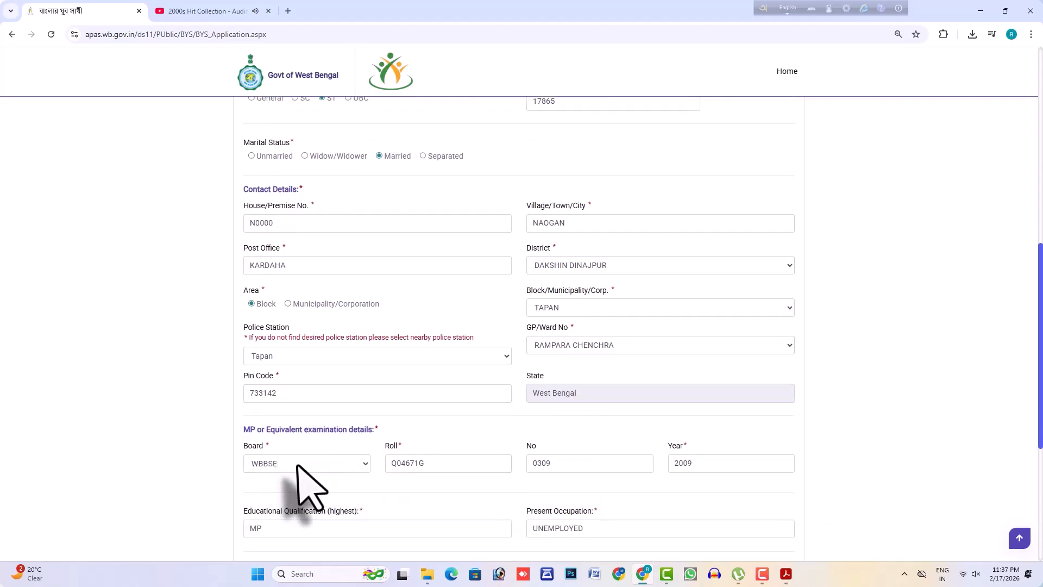
{"action": "scroll", "coordinate": [300, 454], "scroll_direction": "down", "scroll_amount": 1}
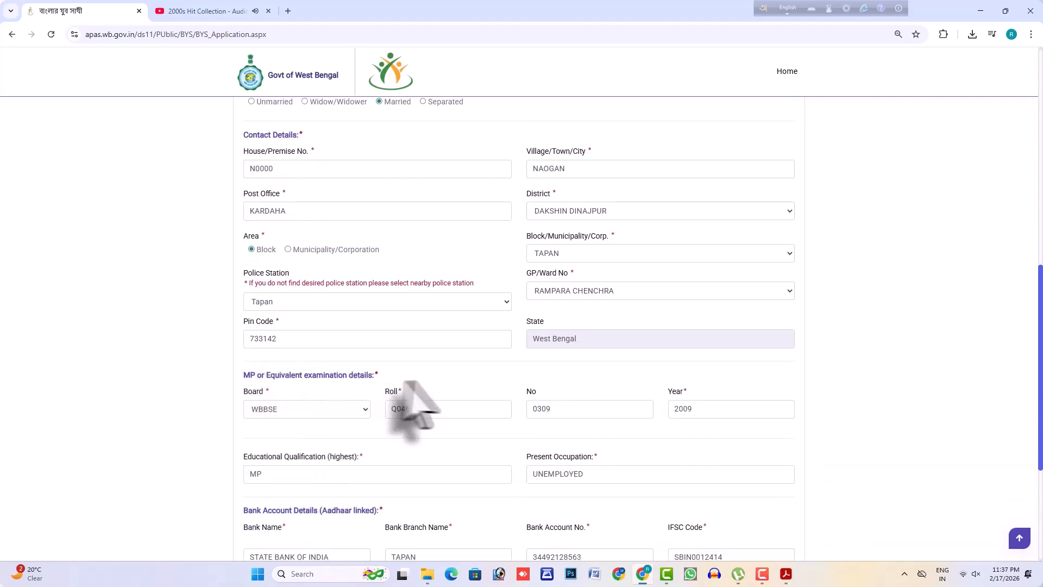
{"action": "left_click", "coordinate": [278, 415]}
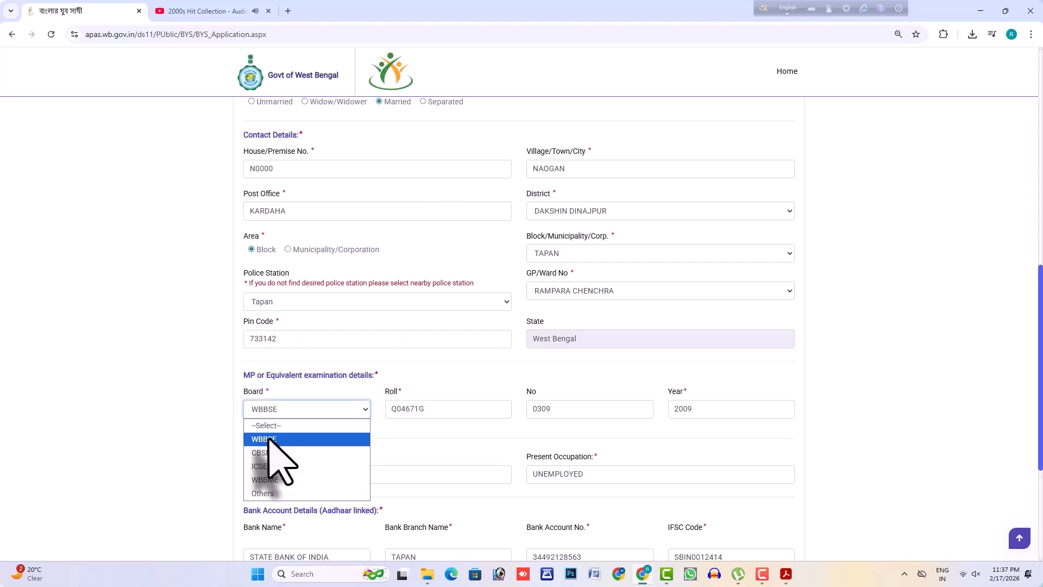
{"action": "left_click", "coordinate": [266, 440]}
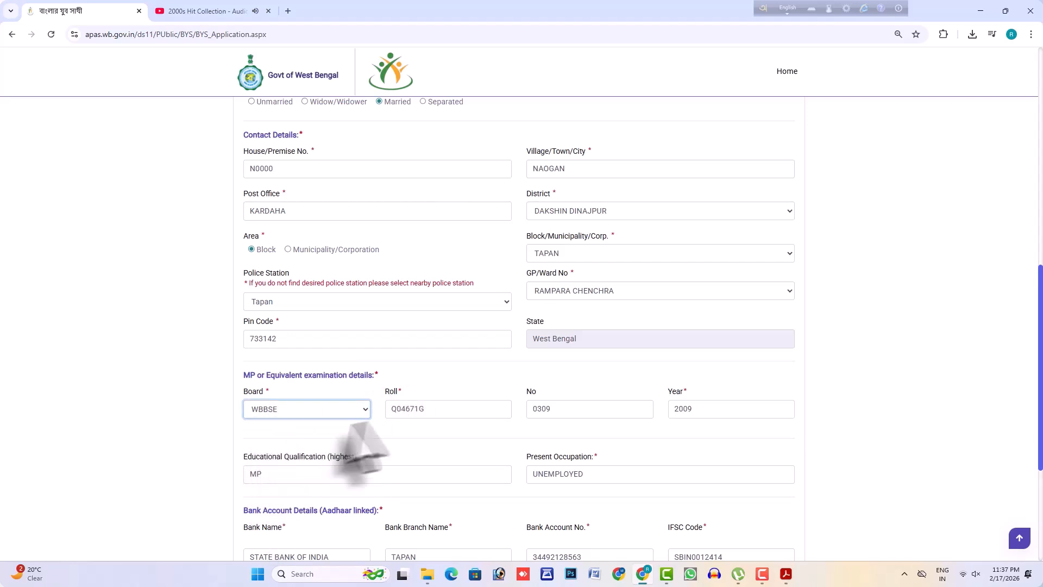
{"action": "left_click", "coordinate": [444, 413]}
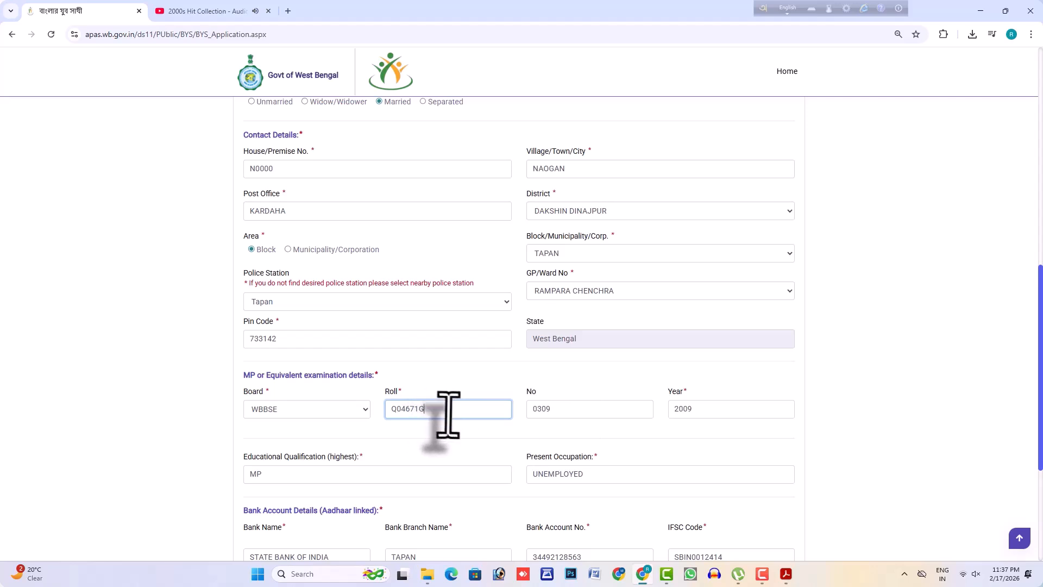
{"action": "left_click", "coordinate": [565, 414]}
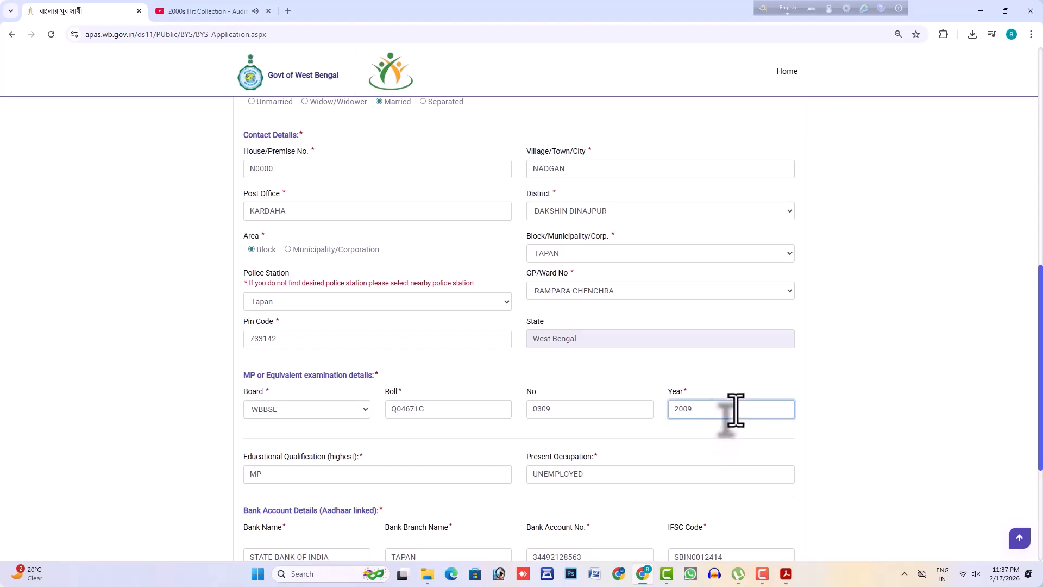
Check the highest qualification and occupation, and the Aadhaar-linked bank's name, branch, account number and IFSC code.
{"action": "scroll", "coordinate": [736, 410], "scroll_direction": "down", "scroll_amount": 1}
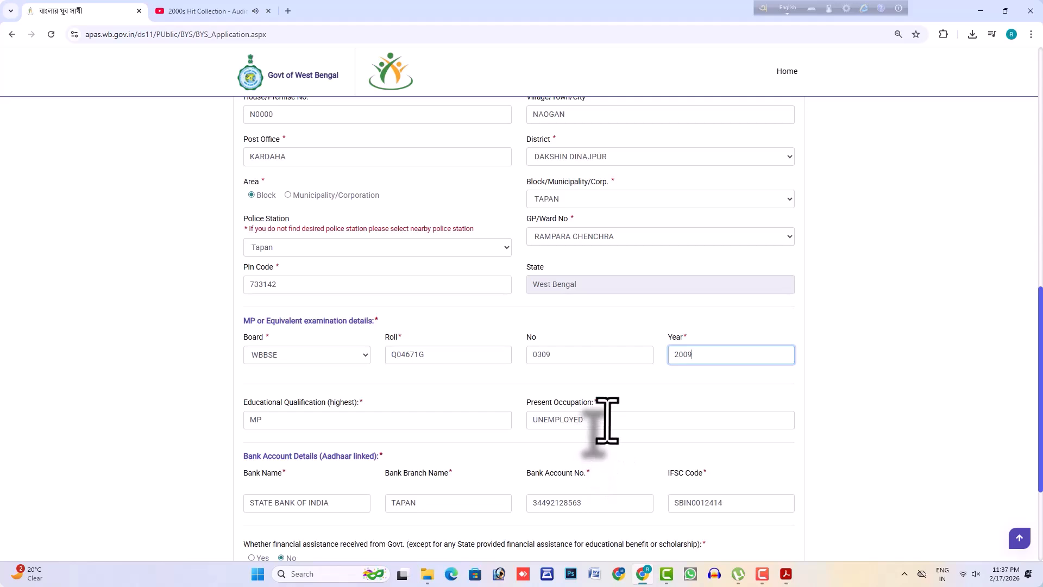
{"action": "scroll", "coordinate": [606, 422], "scroll_direction": "down", "scroll_amount": 2}
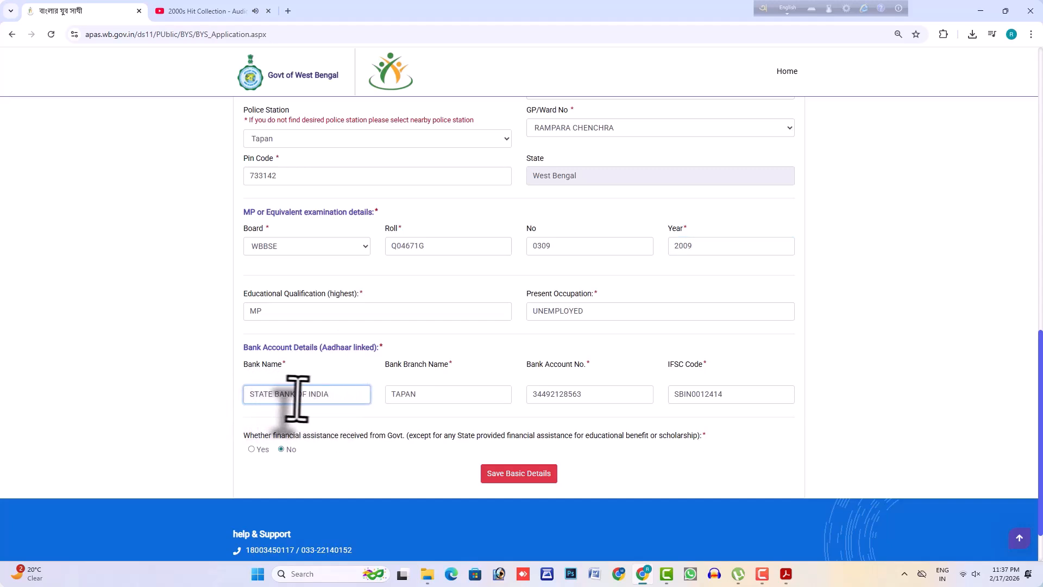
{"action": "left_click", "coordinate": [465, 394]}
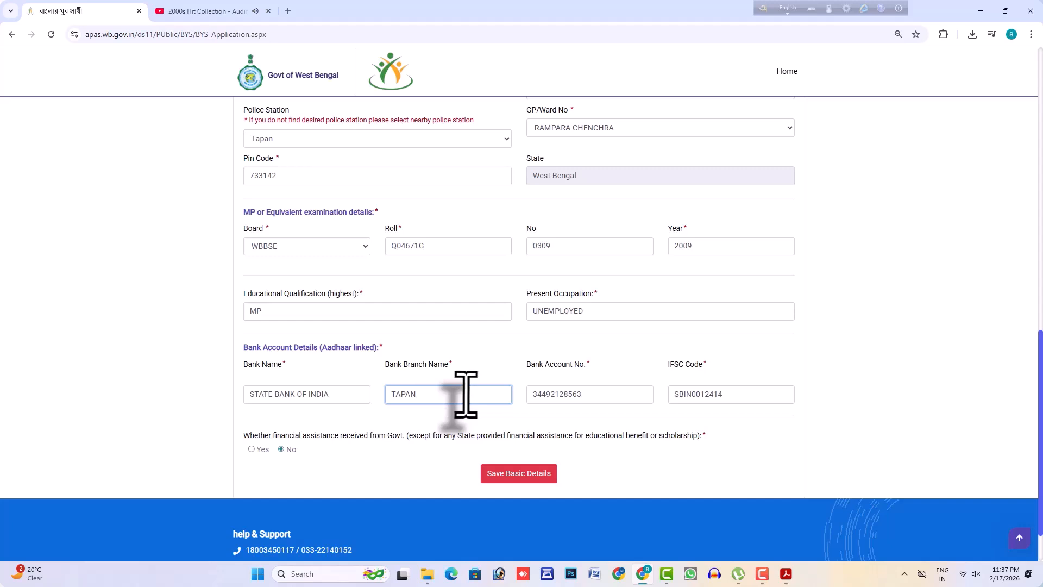
{"action": "left_click", "coordinate": [619, 397]}
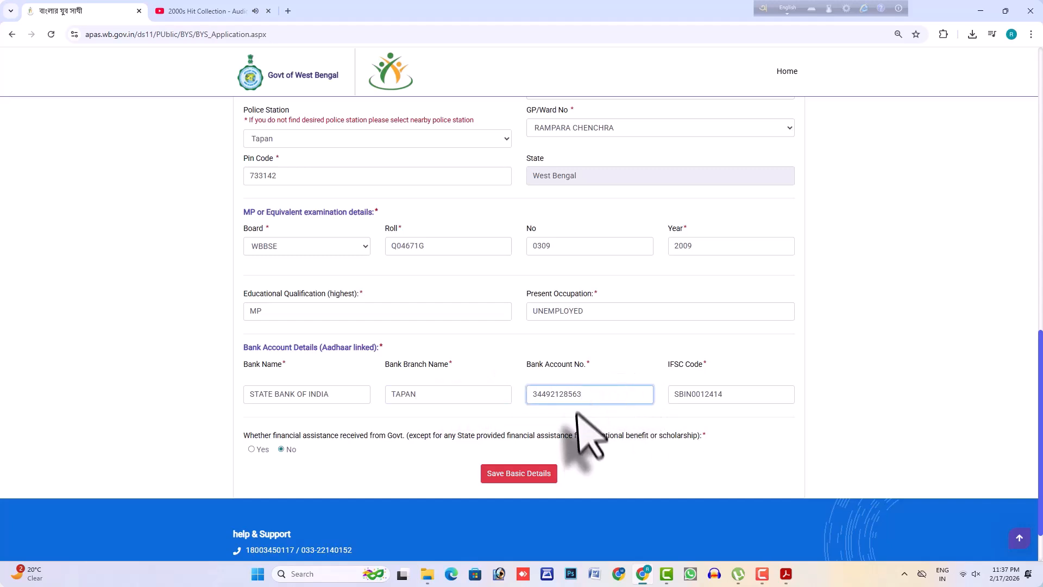
{"action": "left_click", "coordinate": [748, 396]}
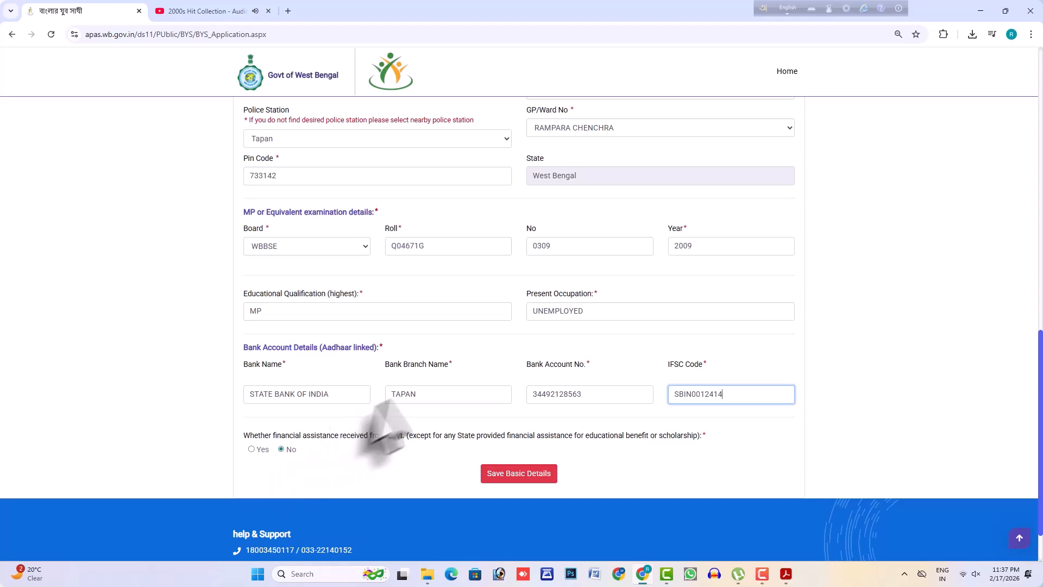
Review the completed form, including the government financial assistance answer, and save the basic details.
{"action": "scroll", "coordinate": [401, 392], "scroll_direction": "up", "scroll_amount": 5}
{"action": "scroll", "coordinate": [402, 390], "scroll_direction": "down", "scroll_amount": 5}
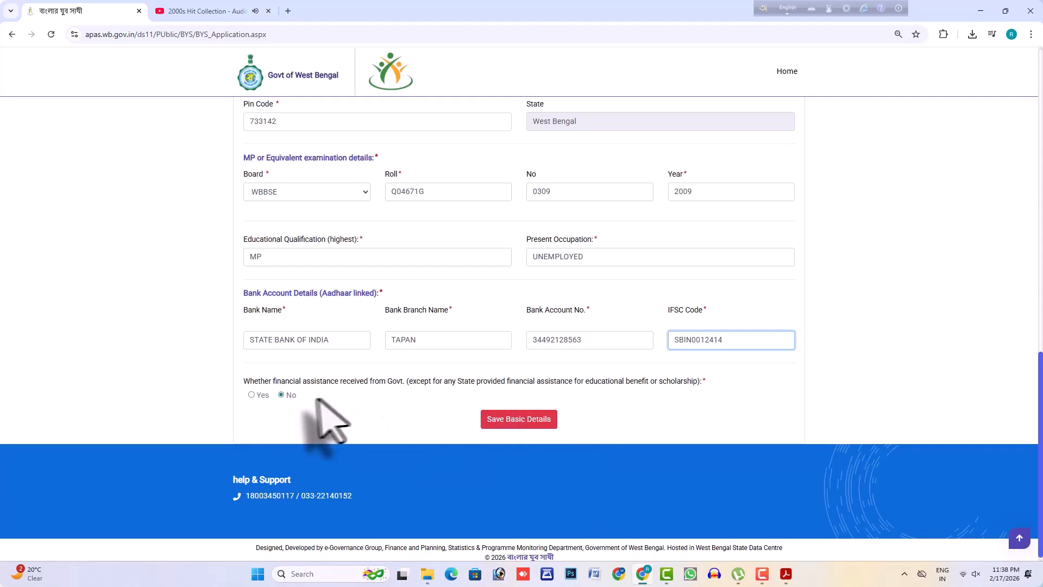
{"action": "left_click", "coordinate": [508, 419]}
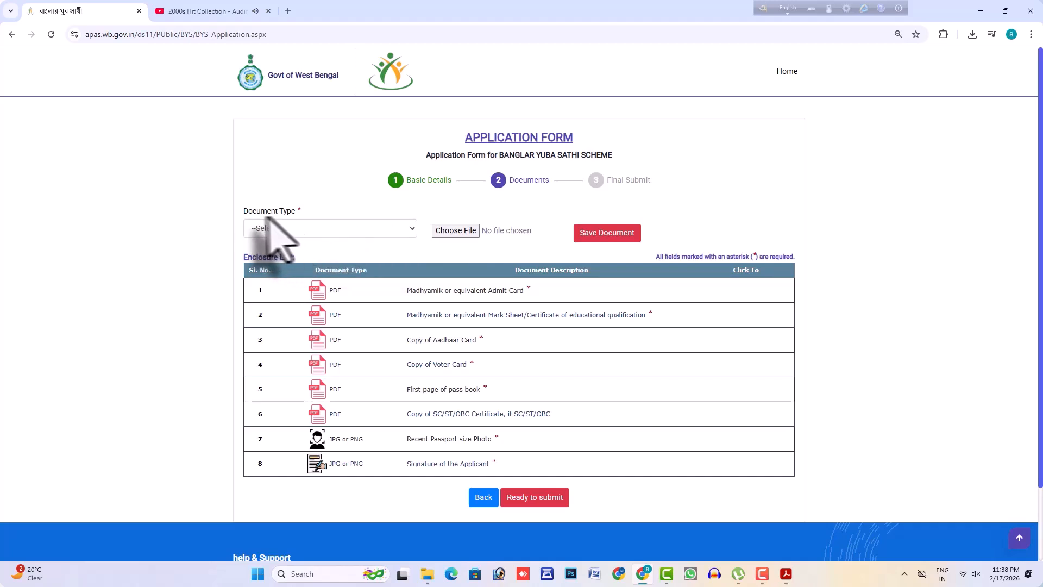
Upload admit.pdf from the applicant's folder in YUbo Sathi as the Madhyamik or equivalent Admit Card.
{"action": "left_click", "coordinate": [318, 230]}
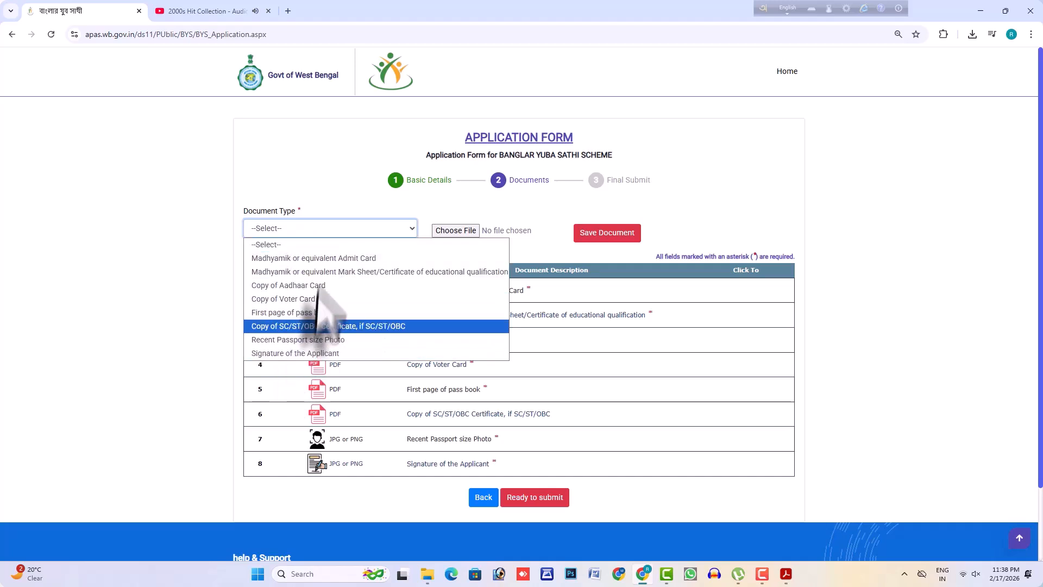
{"action": "left_click", "coordinate": [308, 259]}
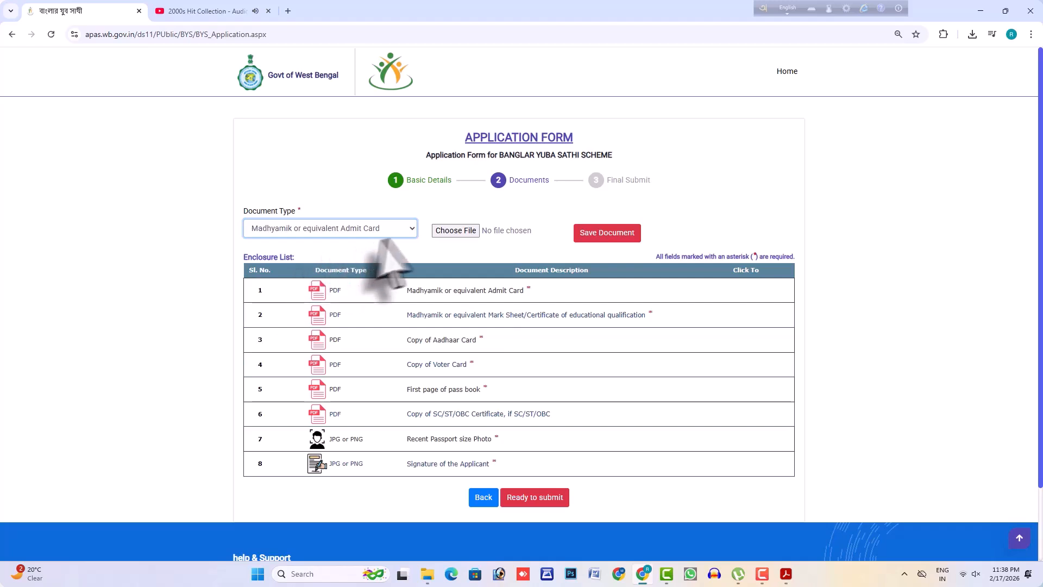
{"action": "left_click", "coordinate": [455, 230]}
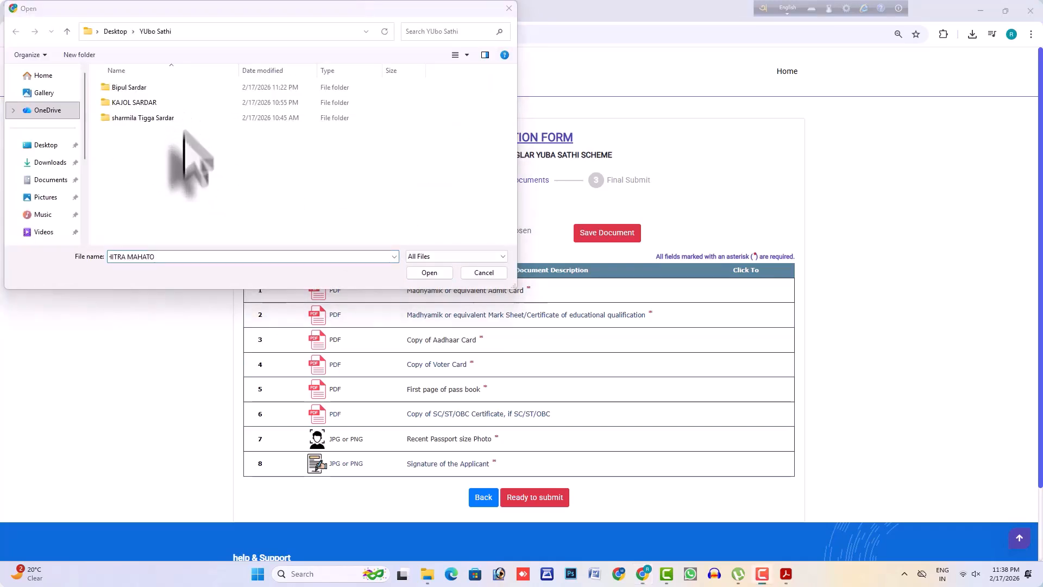
{"action": "left_click", "coordinate": [127, 86]}
{"action": "double_click", "coordinate": [126, 87]}
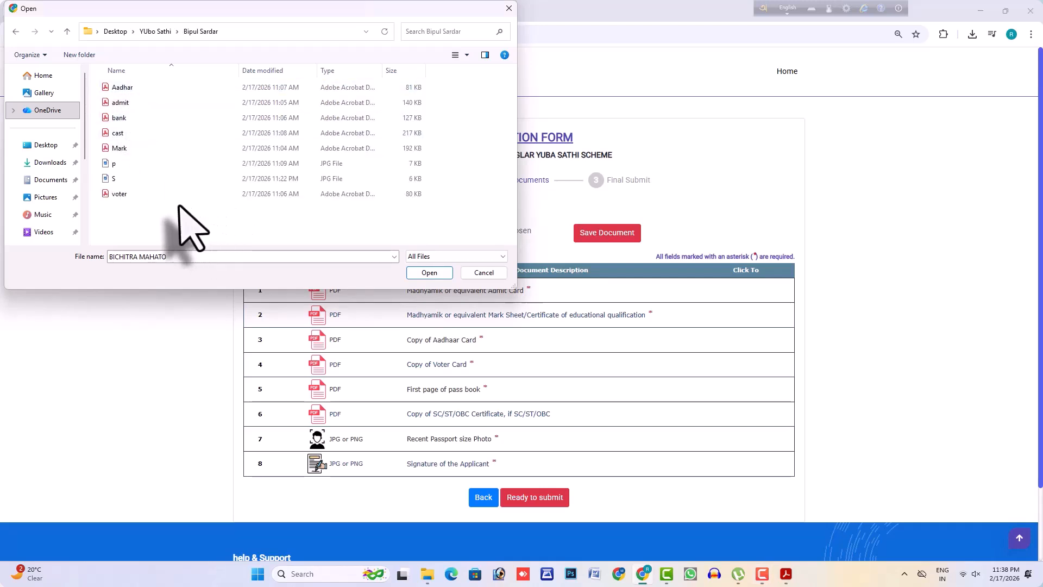
{"action": "left_click", "coordinate": [121, 104]}
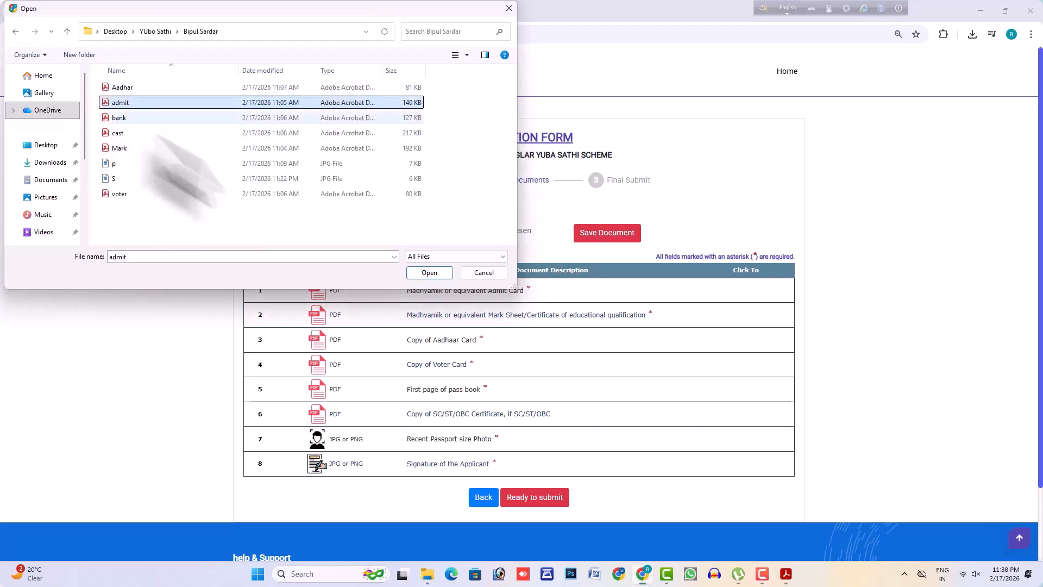
{"action": "left_click", "coordinate": [428, 272]}
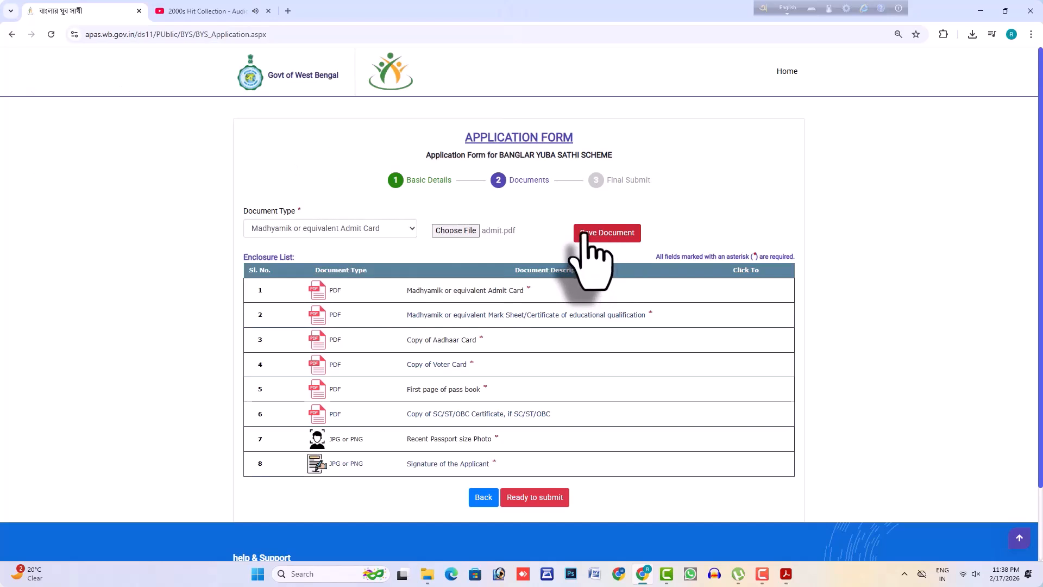
{"action": "left_click", "coordinate": [614, 237]}
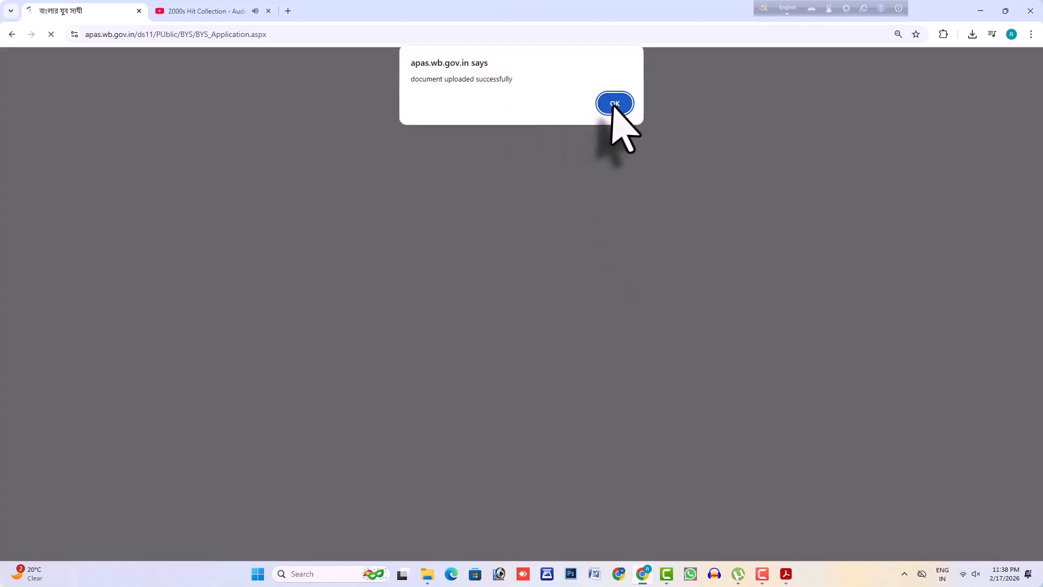
{"action": "left_click", "coordinate": [613, 101]}
Upload the Mark PDF as the Madhyamik or equivalent Mark Sheet/Certificate of educational qualification.
{"action": "left_click", "coordinate": [389, 229]}
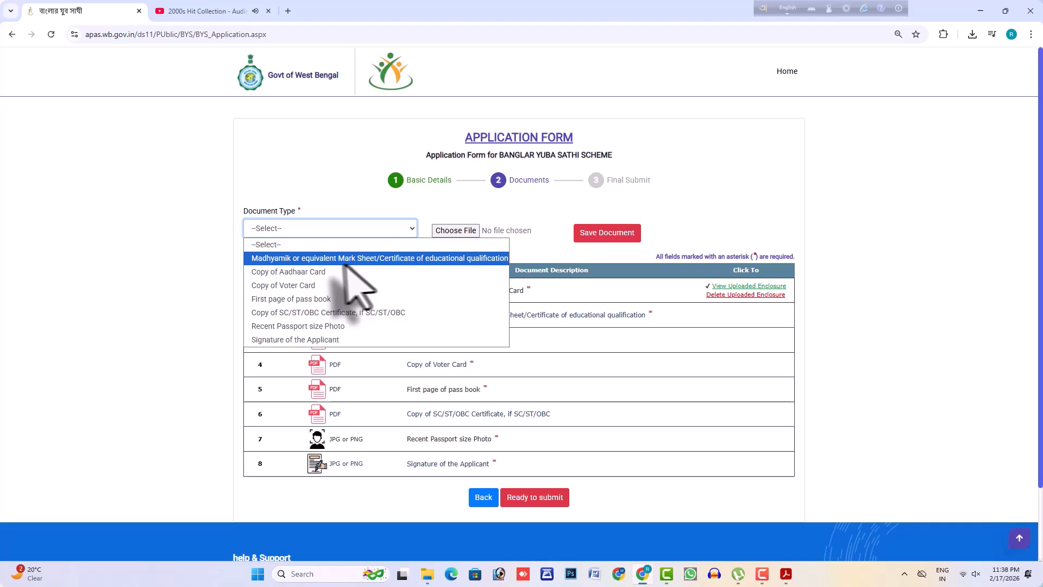
{"action": "left_click", "coordinate": [326, 257]}
{"action": "left_click", "coordinate": [451, 230]}
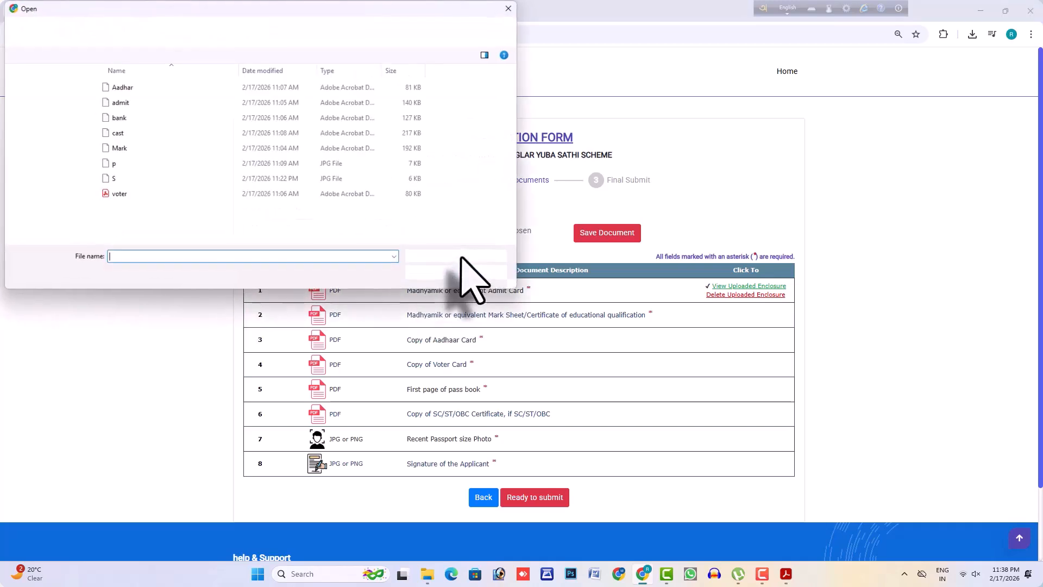
{"action": "left_click", "coordinate": [120, 147]}
{"action": "left_click", "coordinate": [429, 272]}
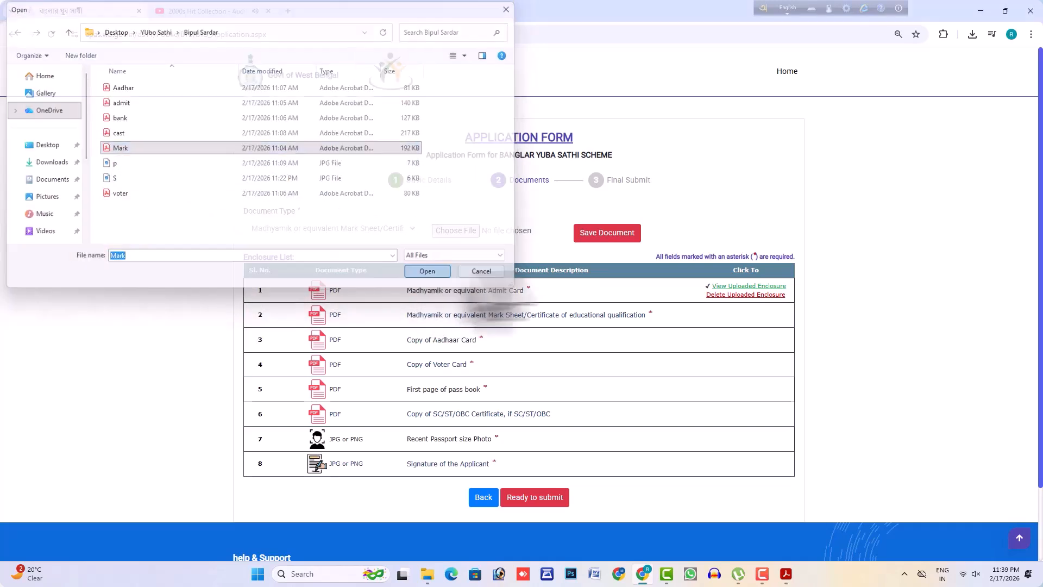
{"action": "left_click", "coordinate": [593, 234]}
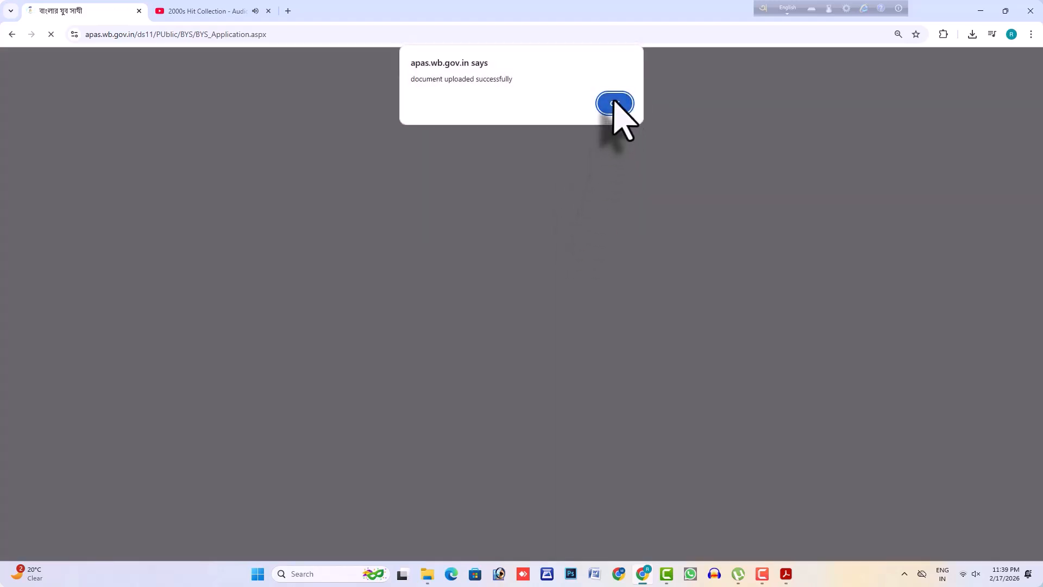
{"action": "left_click", "coordinate": [615, 103]}
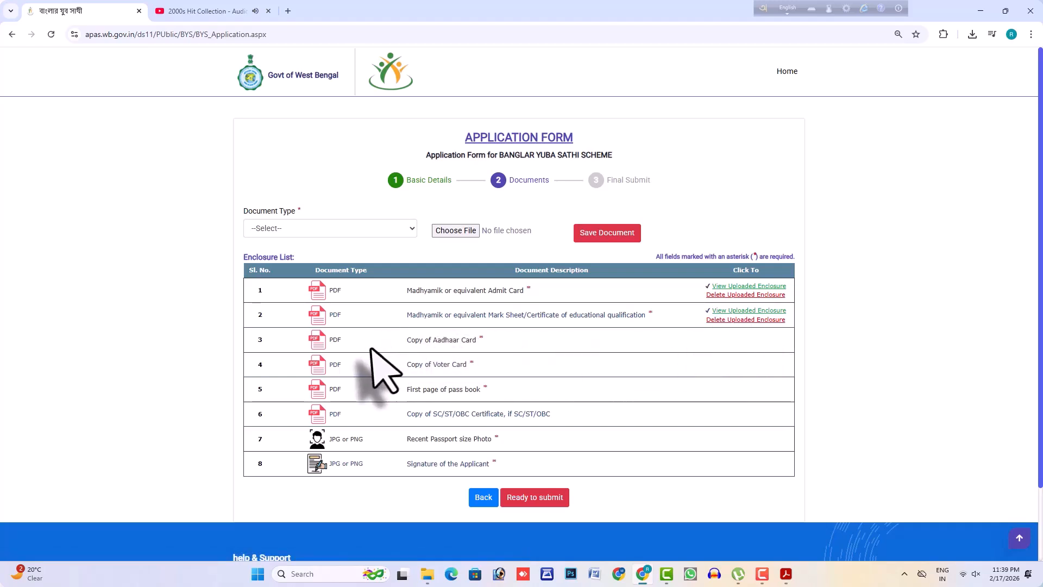
Upload the Aadhar PDF from the applicant's folder as the Copy of Aadhaar Card and save the document.
{"action": "left_click", "coordinate": [348, 228]}
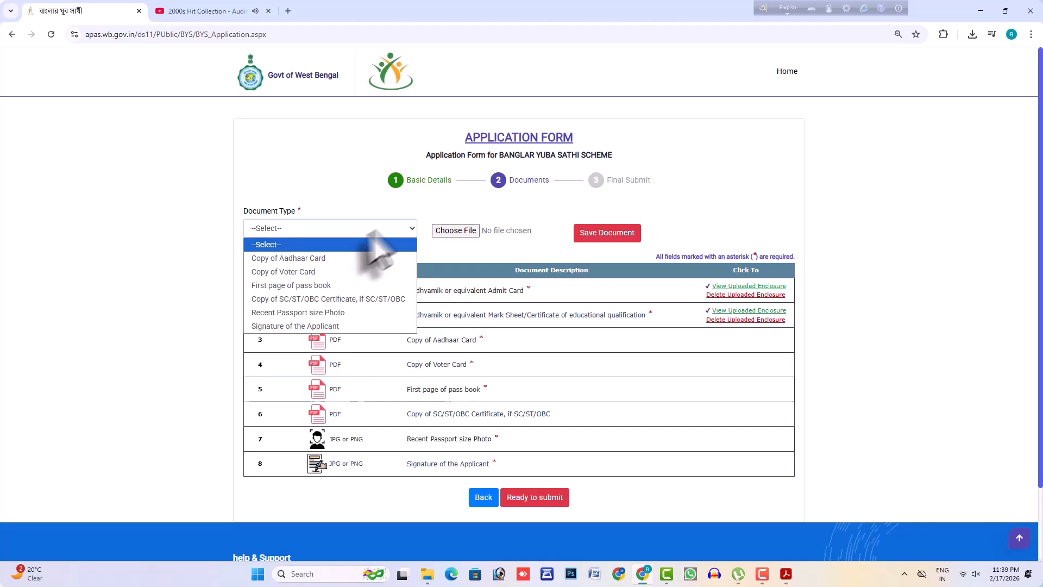
{"action": "left_click", "coordinate": [300, 259]}
{"action": "left_click", "coordinate": [462, 230]}
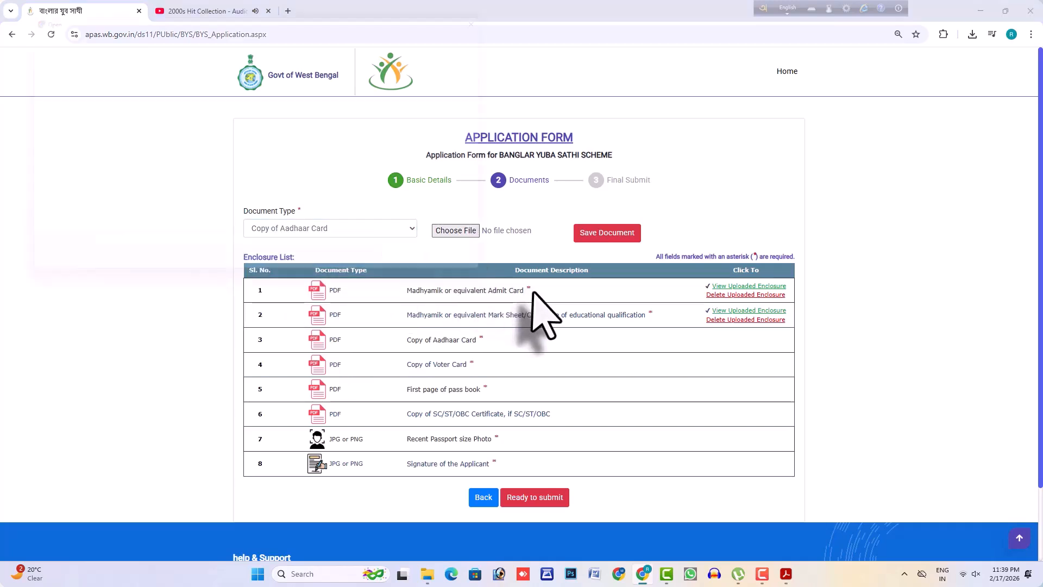
{"action": "left_click", "coordinate": [123, 87]}
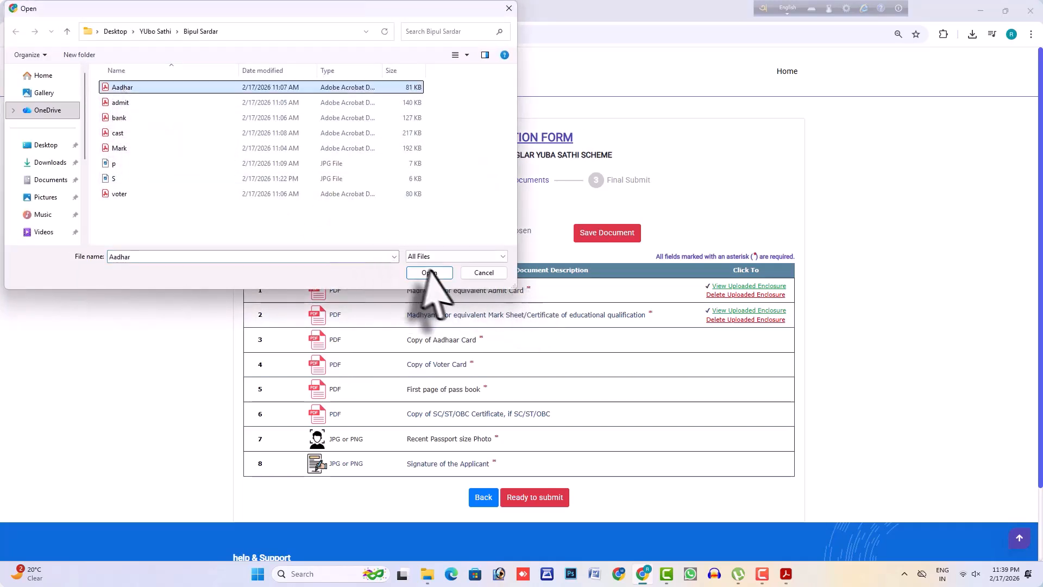
{"action": "left_click", "coordinate": [429, 272]}
{"action": "left_click", "coordinate": [605, 234]}
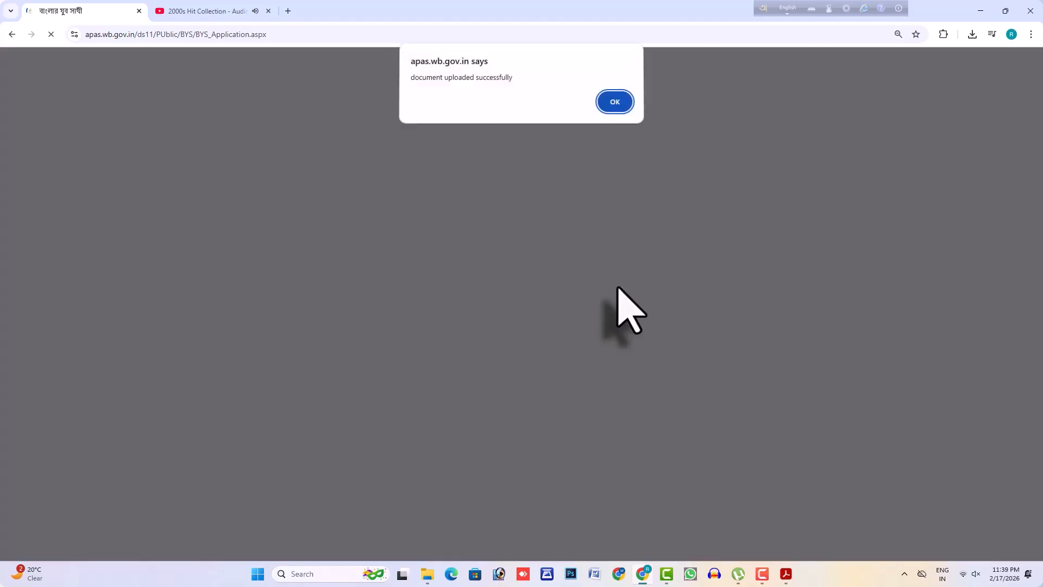
{"action": "left_click", "coordinate": [614, 102]}
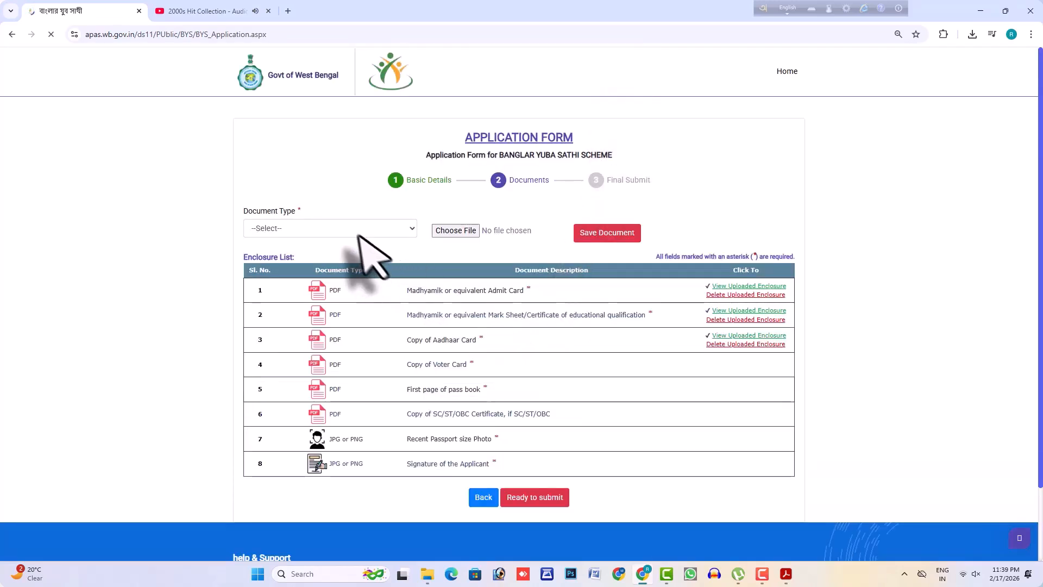
Upload the voter PDF from the applicant's folder as the Copy of Voter Card and save the document.
{"action": "left_click", "coordinate": [346, 228]}
{"action": "left_click", "coordinate": [286, 259]}
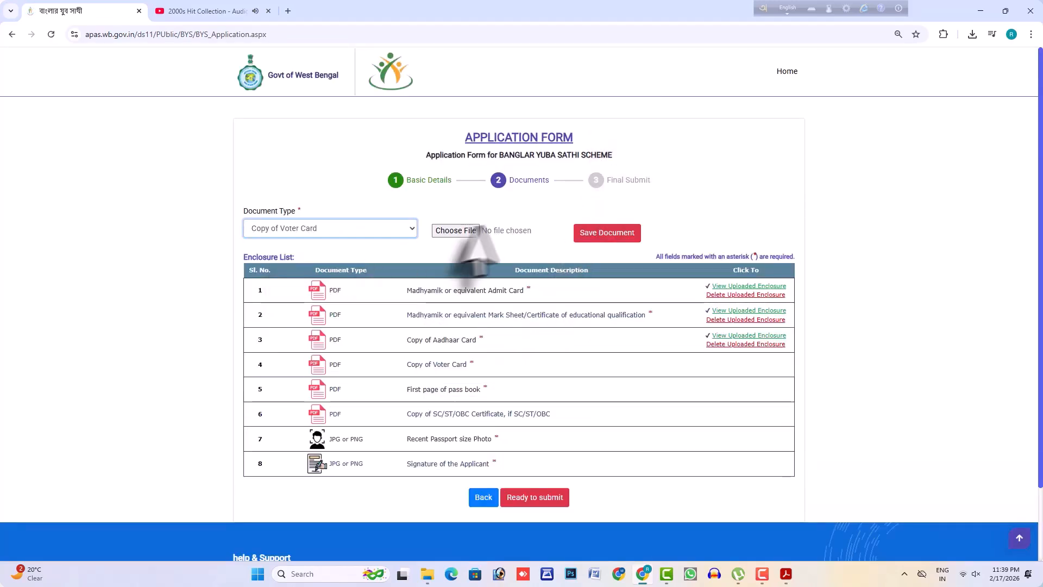
{"action": "left_click", "coordinate": [455, 232]}
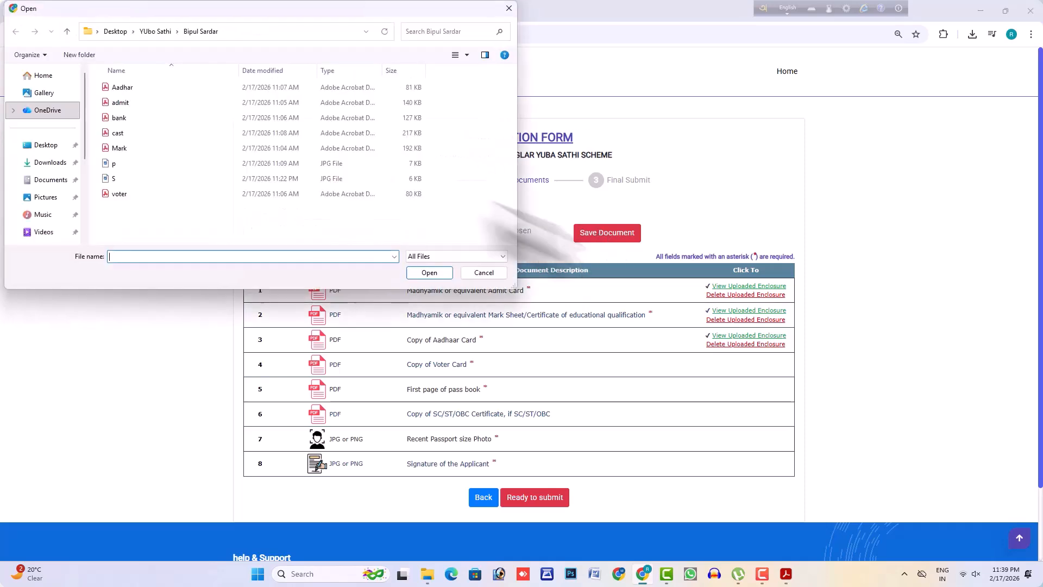
{"action": "left_click", "coordinate": [120, 193]}
{"action": "left_click", "coordinate": [429, 272]}
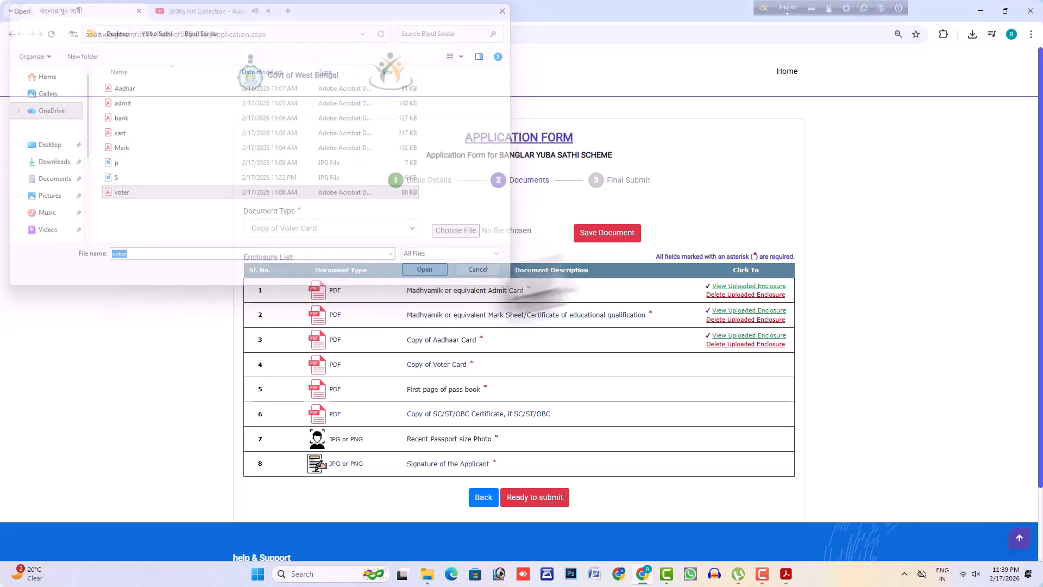
{"action": "left_click", "coordinate": [602, 234]}
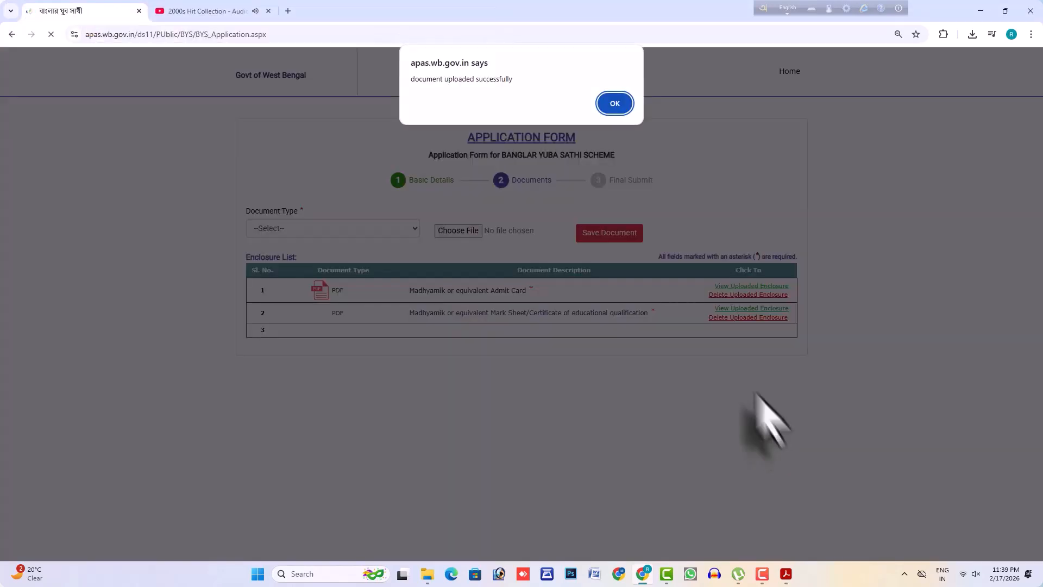
{"action": "left_click", "coordinate": [615, 104]}
Upload bank.pdf from the applicant's folder as the First page of pass book and save the document.
{"action": "left_click", "coordinate": [375, 231]}
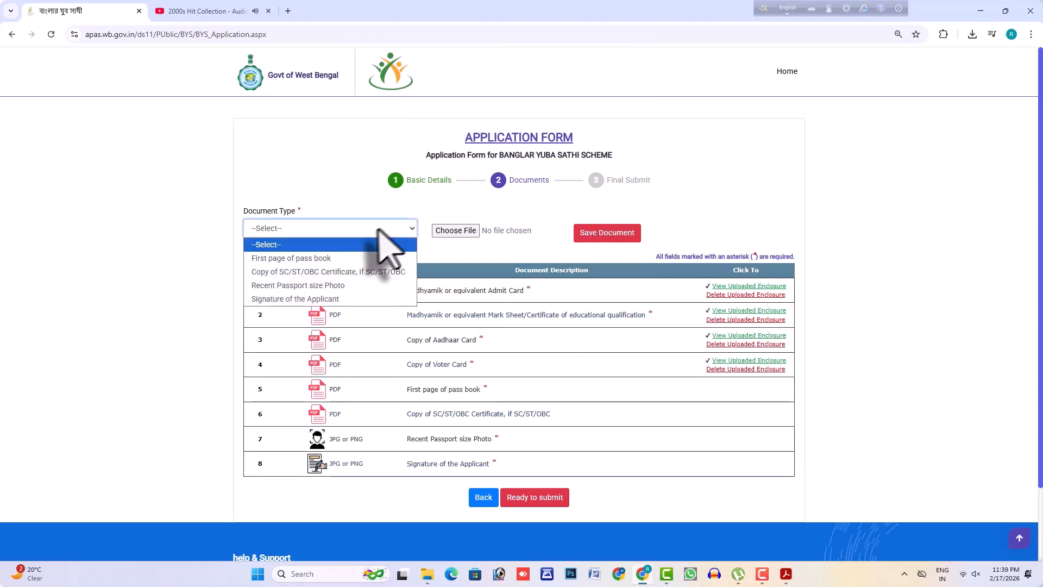
{"action": "left_click", "coordinate": [306, 258]}
{"action": "left_click", "coordinate": [456, 231]}
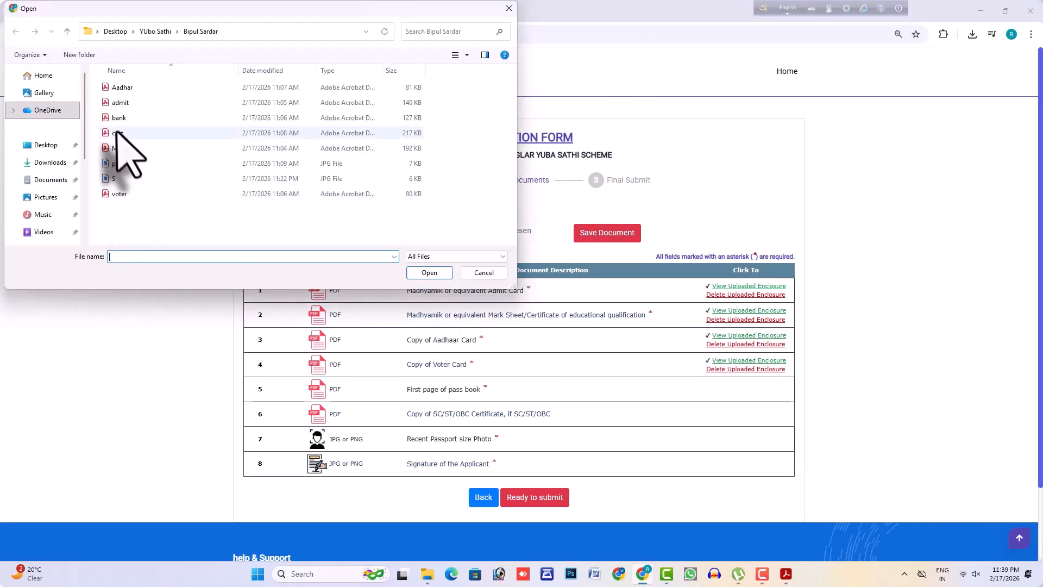
{"action": "left_click", "coordinate": [120, 117]}
{"action": "left_click", "coordinate": [430, 272]}
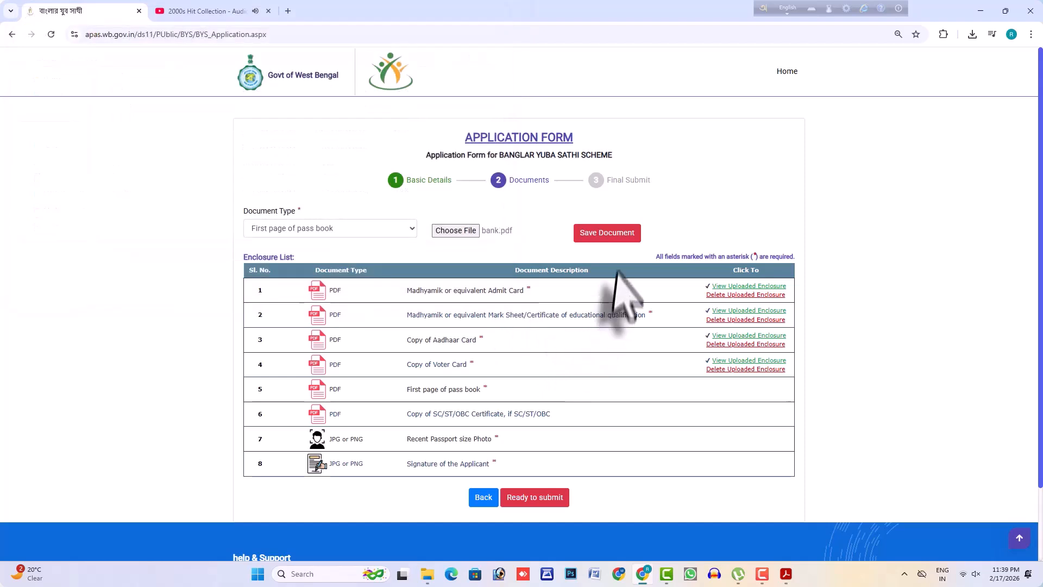
{"action": "left_click", "coordinate": [605, 236]}
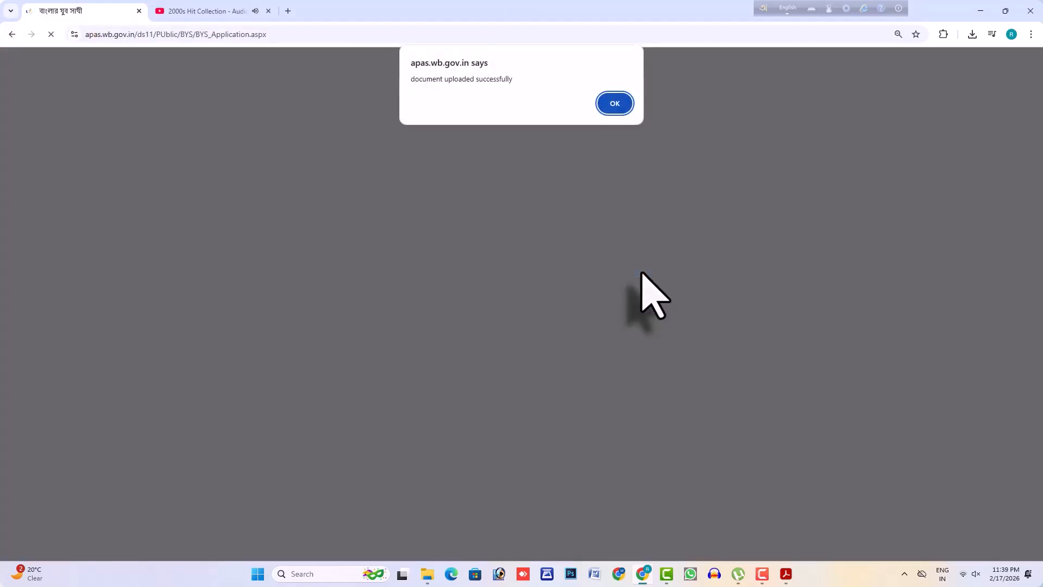
{"action": "left_click", "coordinate": [616, 116]}
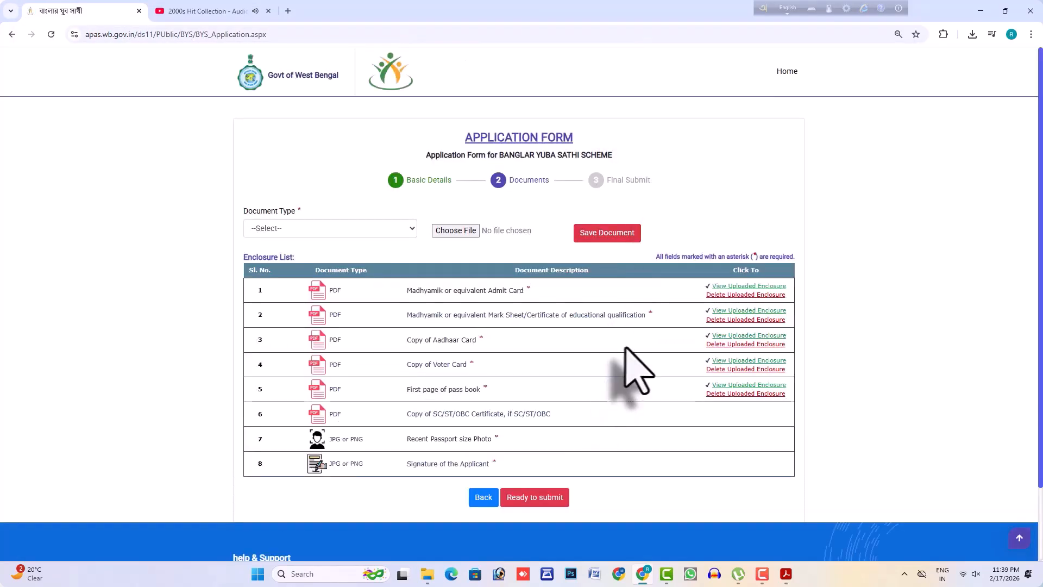
Upload the cast PDF from the applicant's folder as the Copy of SC/ST/OBC Certificate and save the document.
{"action": "left_click", "coordinate": [337, 228]}
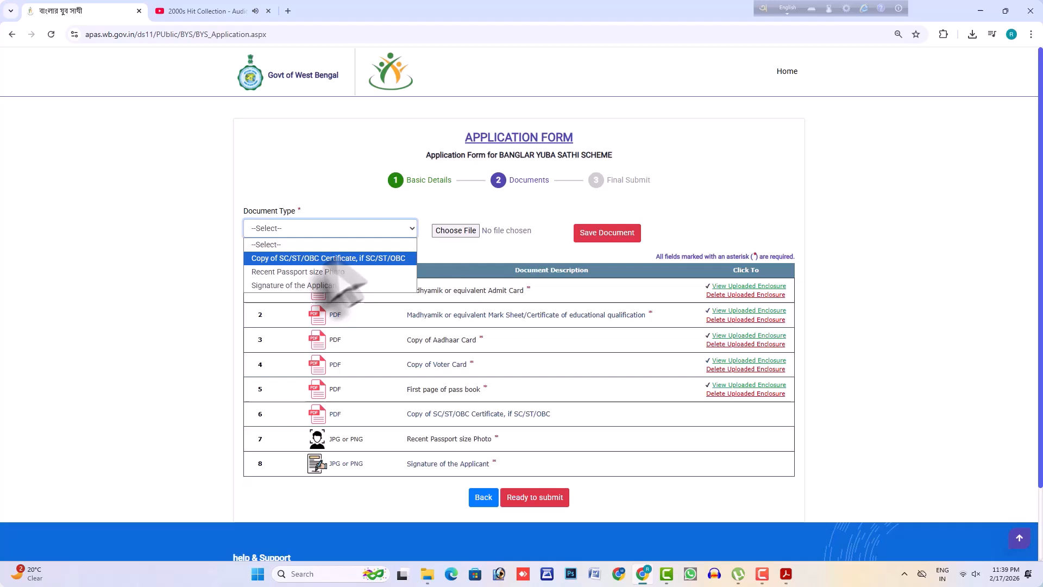
{"action": "left_click", "coordinate": [293, 256]}
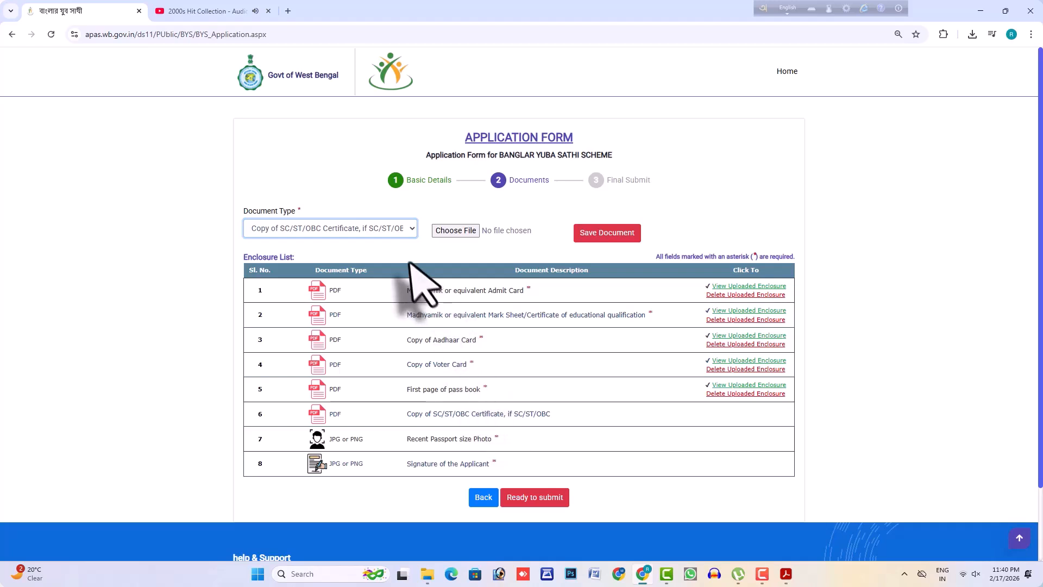
{"action": "left_click", "coordinate": [465, 231]}
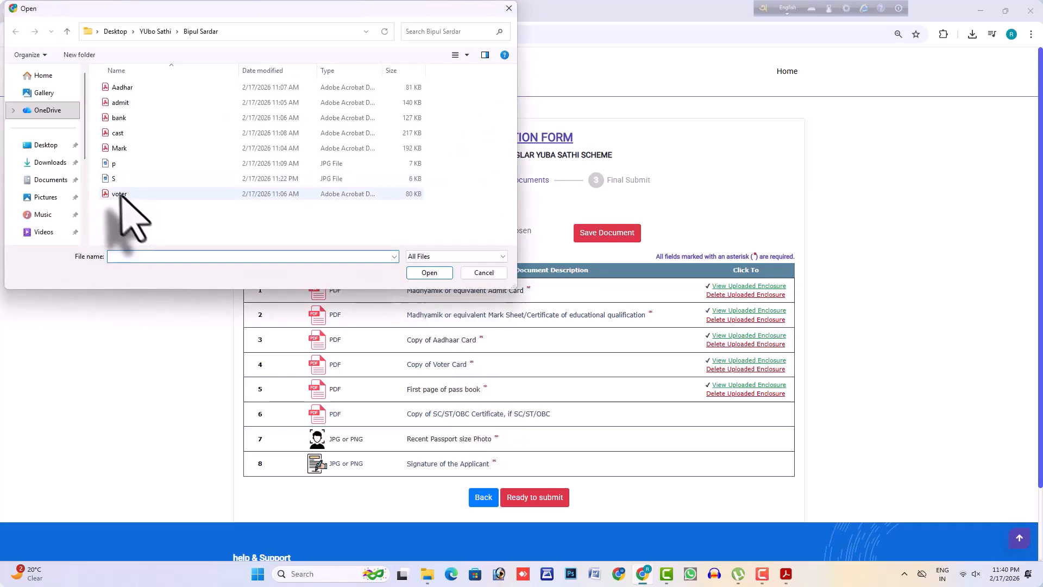
{"action": "left_click", "coordinate": [117, 132]}
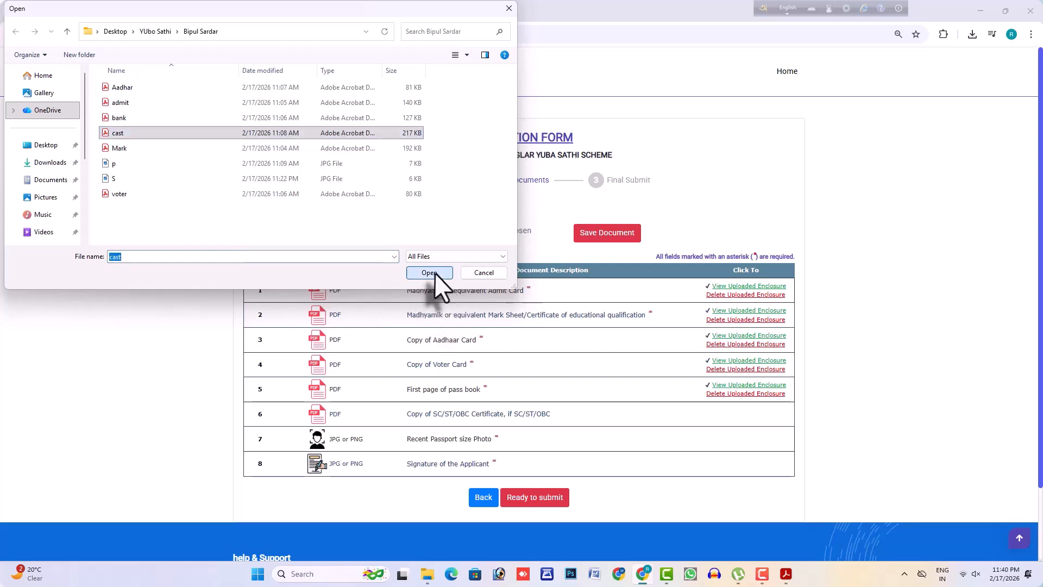
{"action": "left_click", "coordinate": [429, 272]}
{"action": "left_click", "coordinate": [598, 238]}
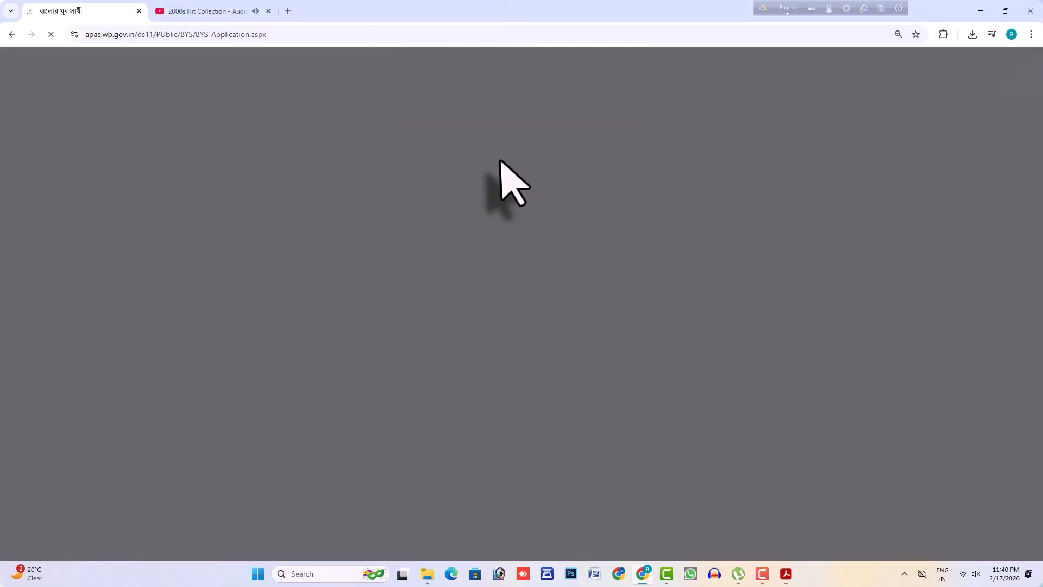
{"action": "left_click", "coordinate": [600, 106]}
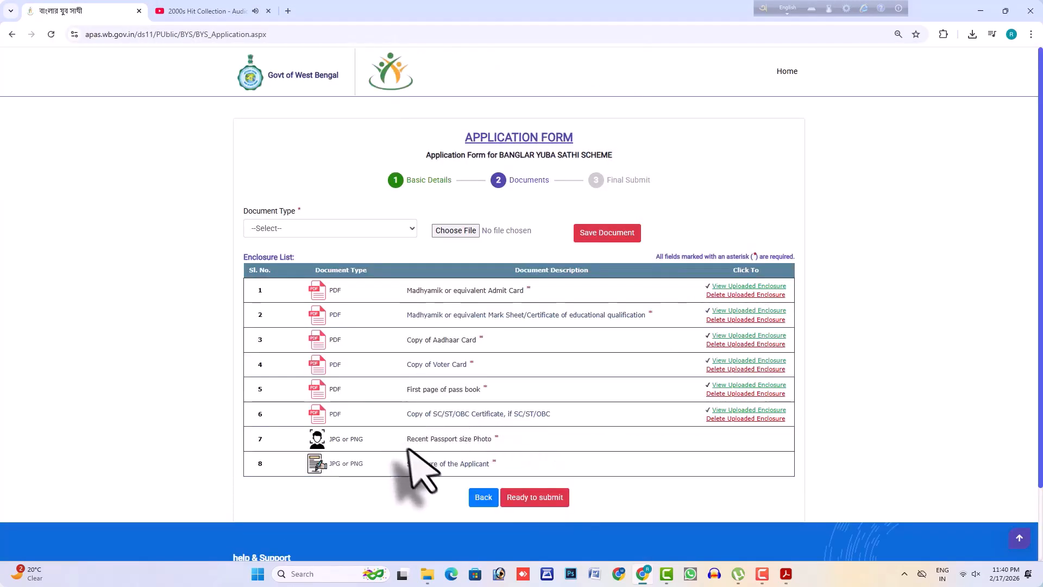
Upload p.jpg from the applicant's folder as the Recent Passport size Photo and save the document.
{"action": "left_click", "coordinate": [343, 230]}
{"action": "left_click", "coordinate": [294, 256]}
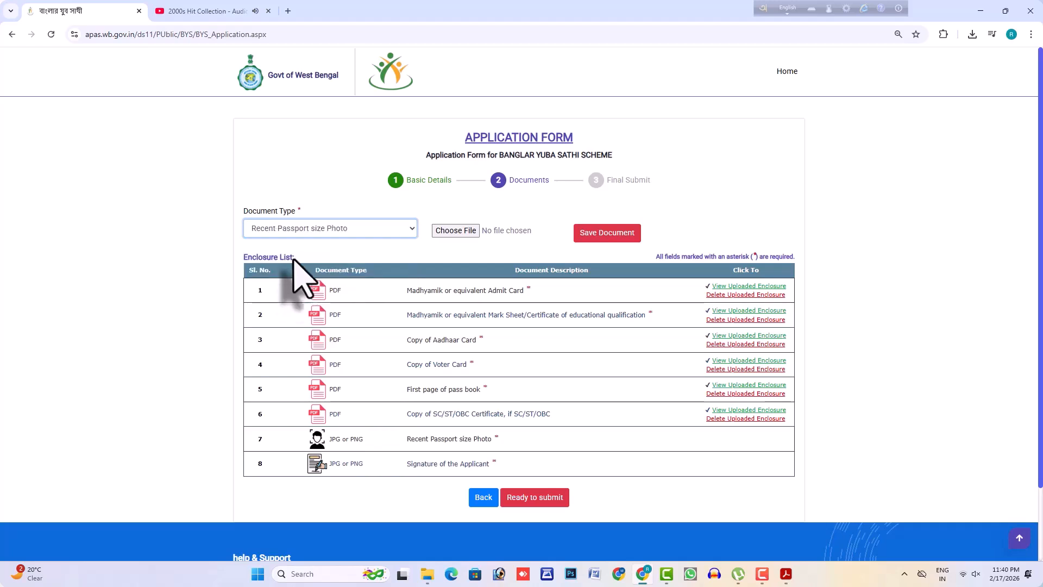
{"action": "left_click", "coordinate": [456, 230]}
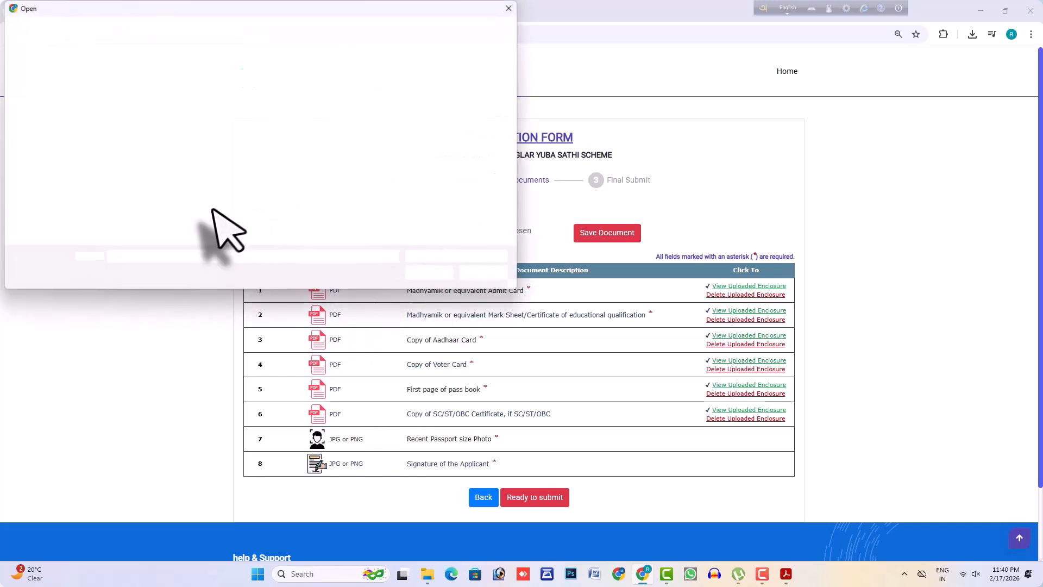
{"action": "left_click", "coordinate": [115, 165]}
{"action": "left_click", "coordinate": [429, 271]}
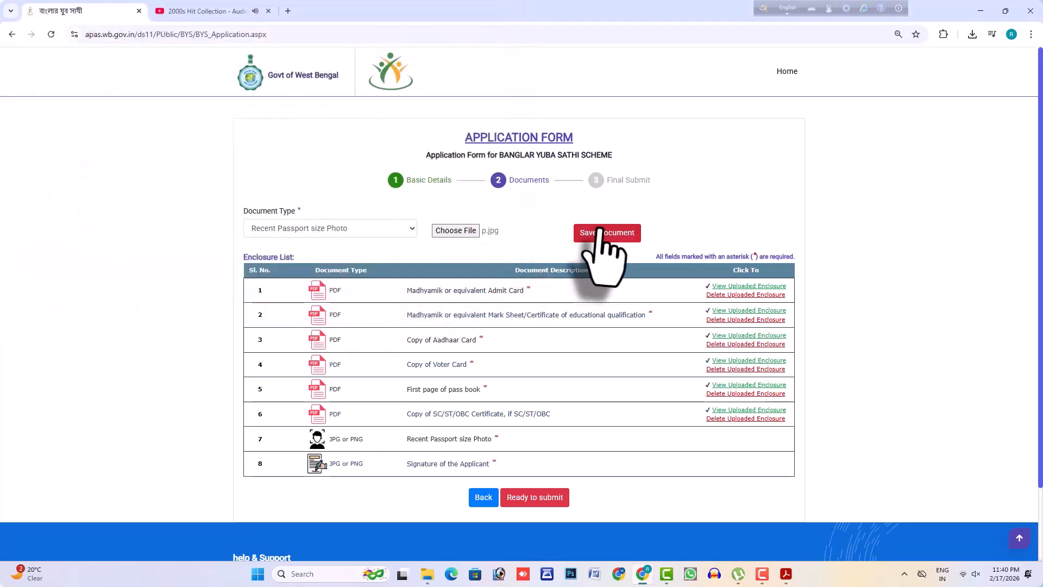
{"action": "left_click", "coordinate": [599, 233]}
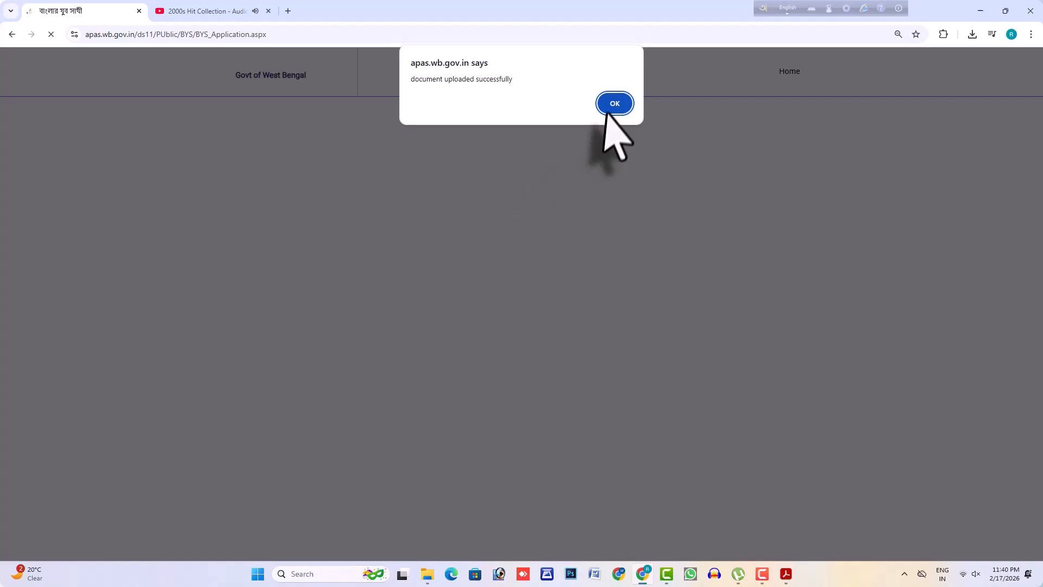
{"action": "left_click", "coordinate": [615, 99]}
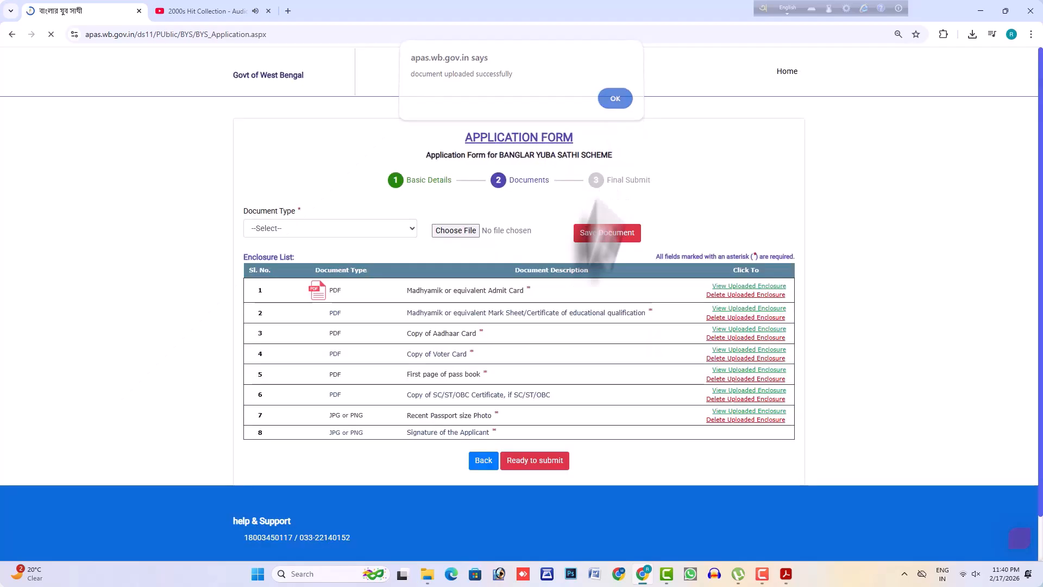
Upload S.jpg from the applicant's folder as the Signature of the Applicant and save the document.
{"action": "left_click", "coordinate": [405, 227]}
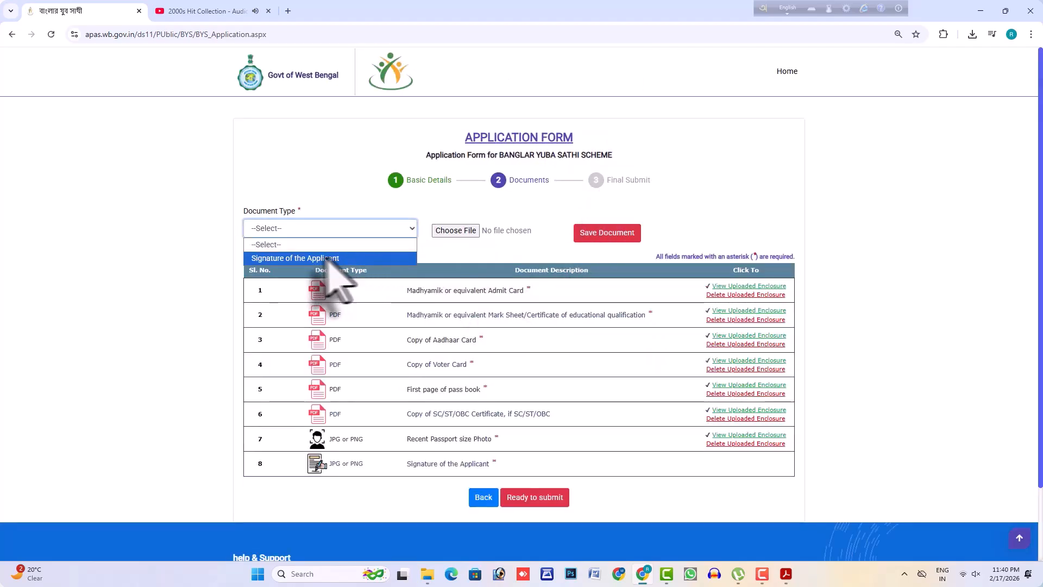
{"action": "left_click", "coordinate": [328, 260]}
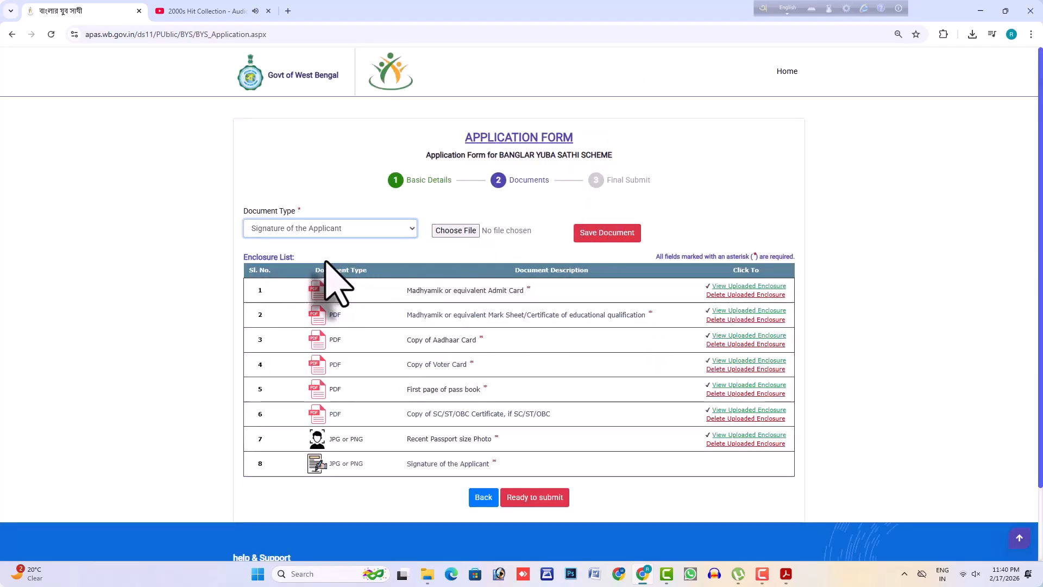
{"action": "left_click", "coordinate": [456, 231]}
{"action": "left_click", "coordinate": [115, 178]}
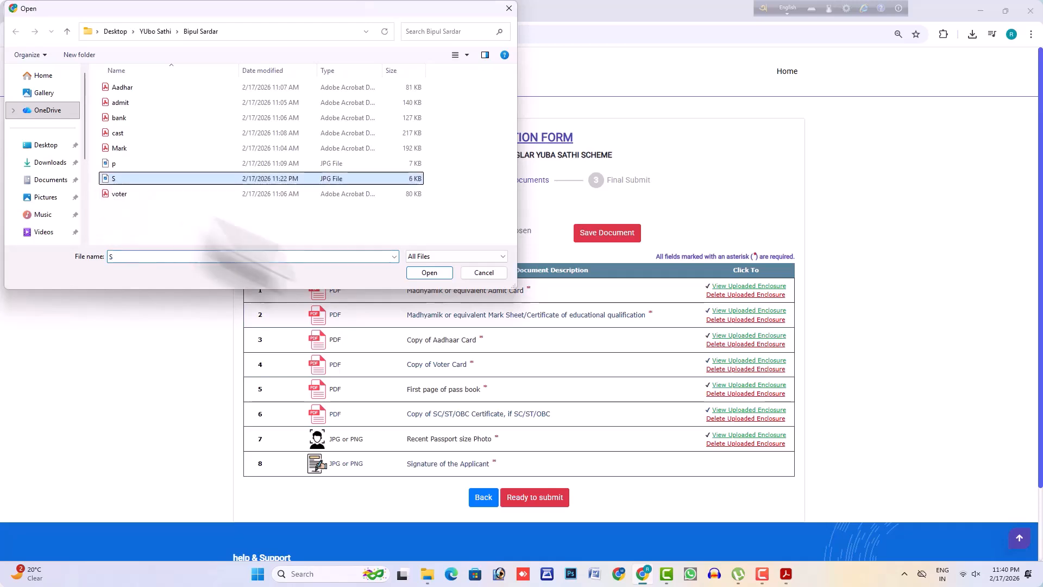
{"action": "left_click", "coordinate": [429, 272]}
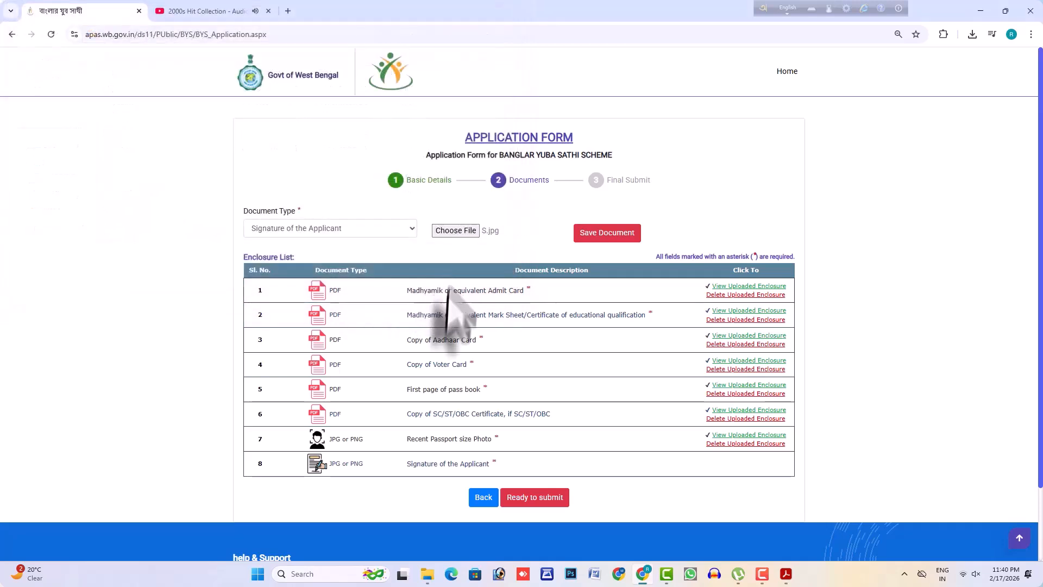
{"action": "left_click", "coordinate": [591, 237]}
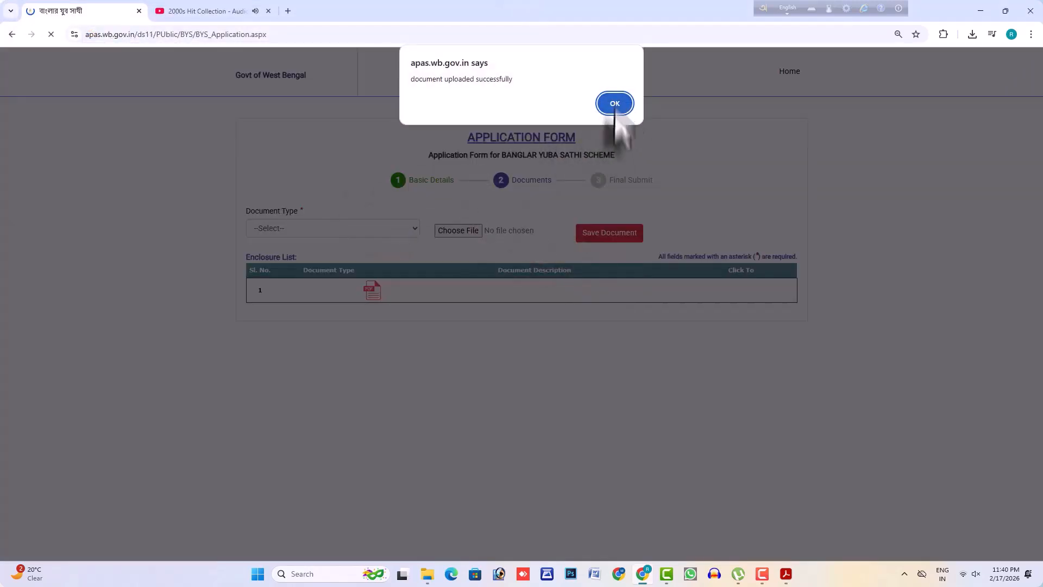
{"action": "left_click", "coordinate": [615, 104]}
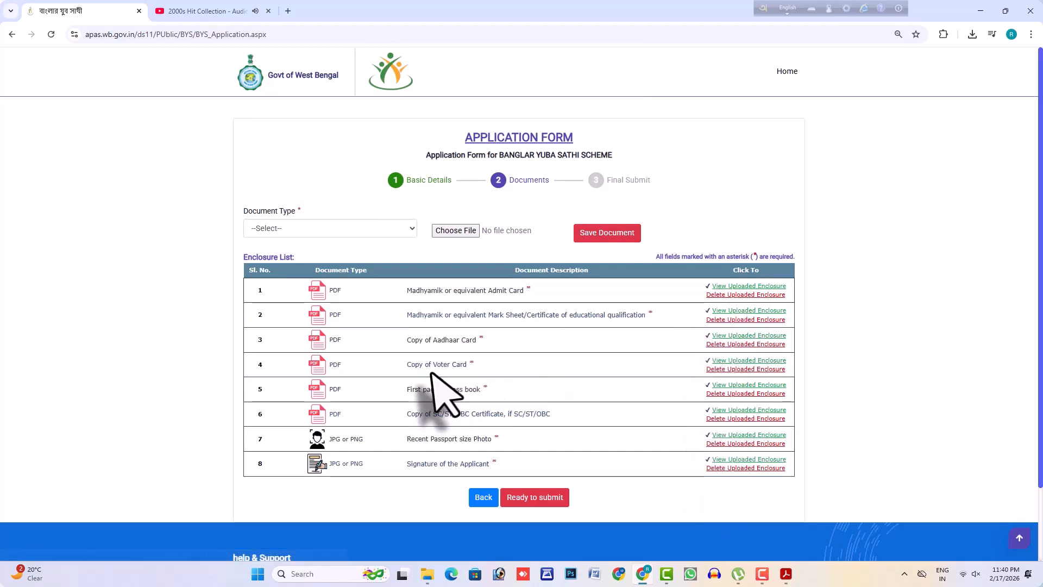
Mark the application ready to submit, accept the self declaration, and confirm the final submission.
{"action": "scroll", "coordinate": [435, 375], "scroll_direction": "down", "scroll_amount": 2}
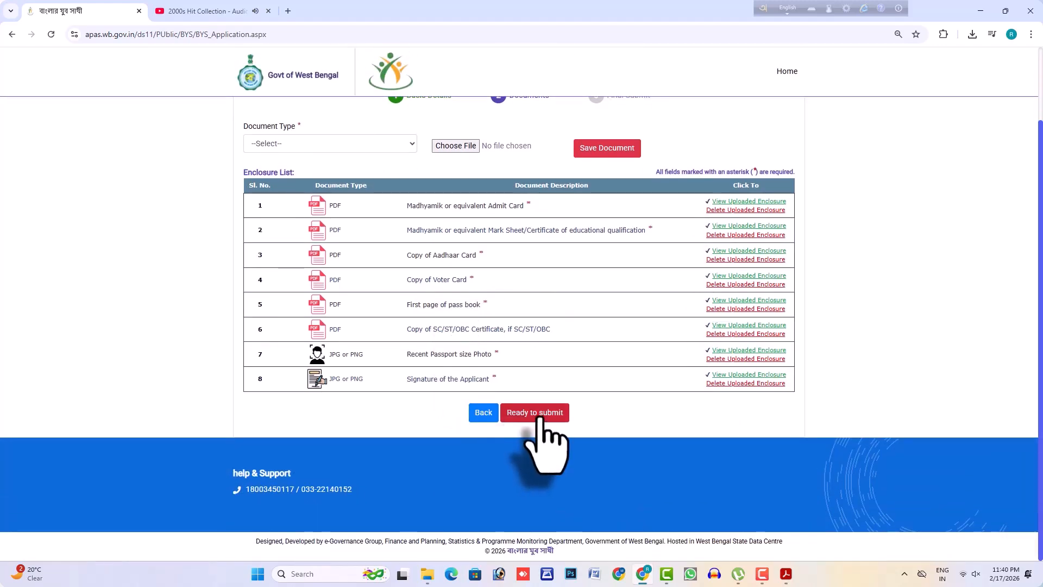
{"action": "left_click", "coordinate": [538, 414]}
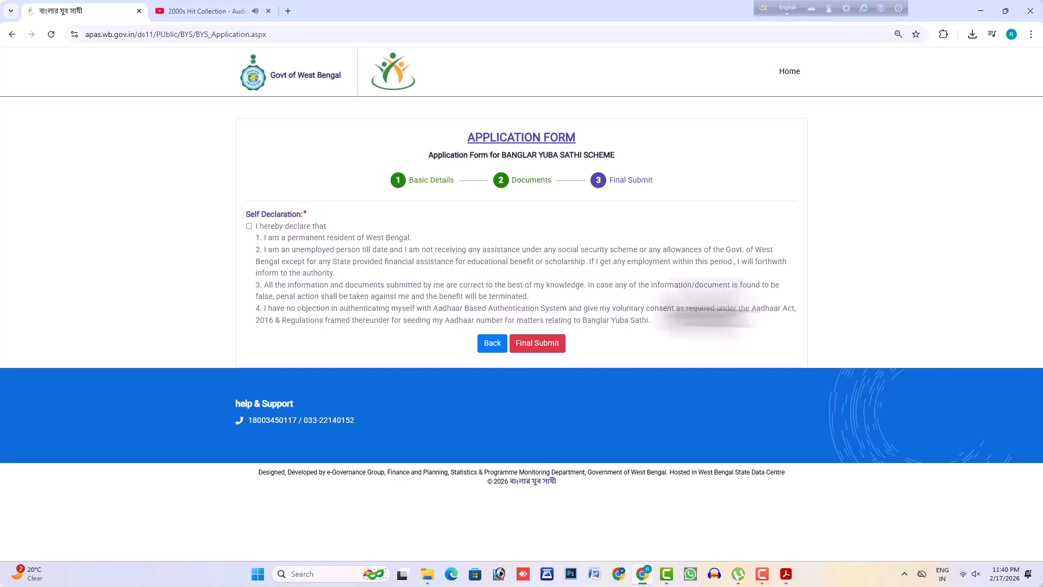
{"action": "left_click", "coordinate": [249, 226]}
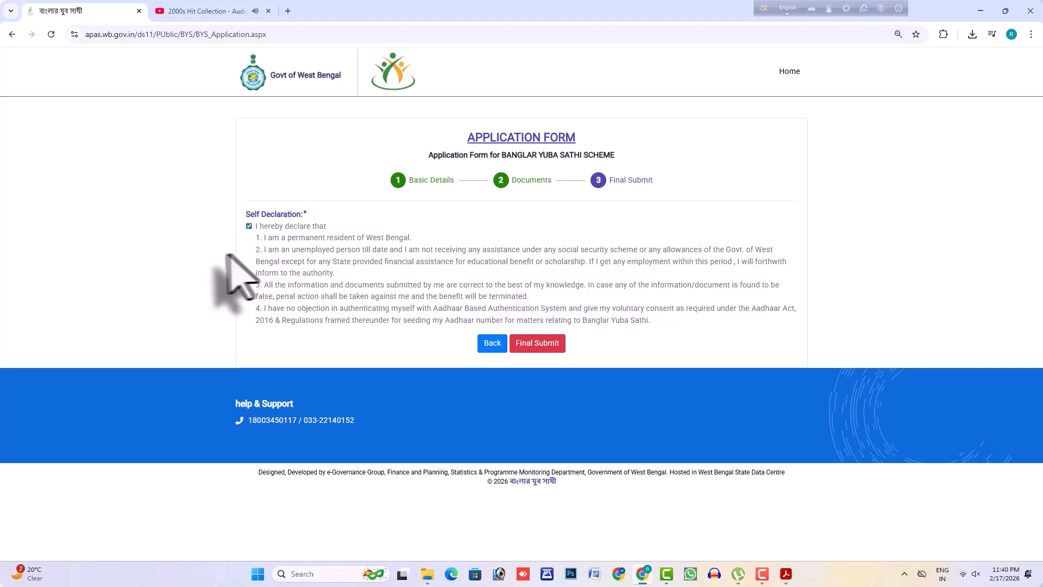
{"action": "left_click", "coordinate": [535, 343]}
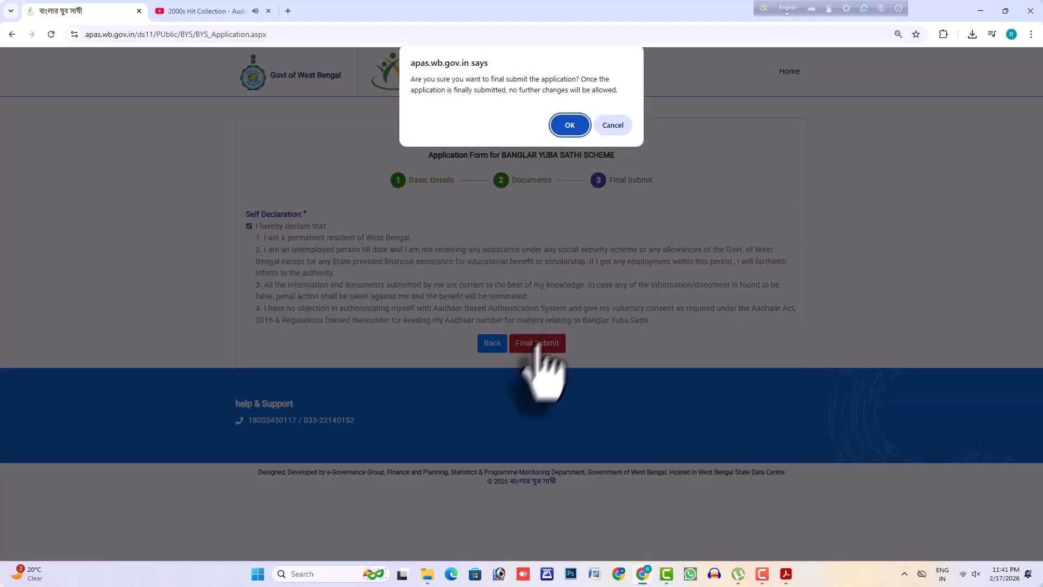
{"action": "left_click", "coordinate": [570, 125]}
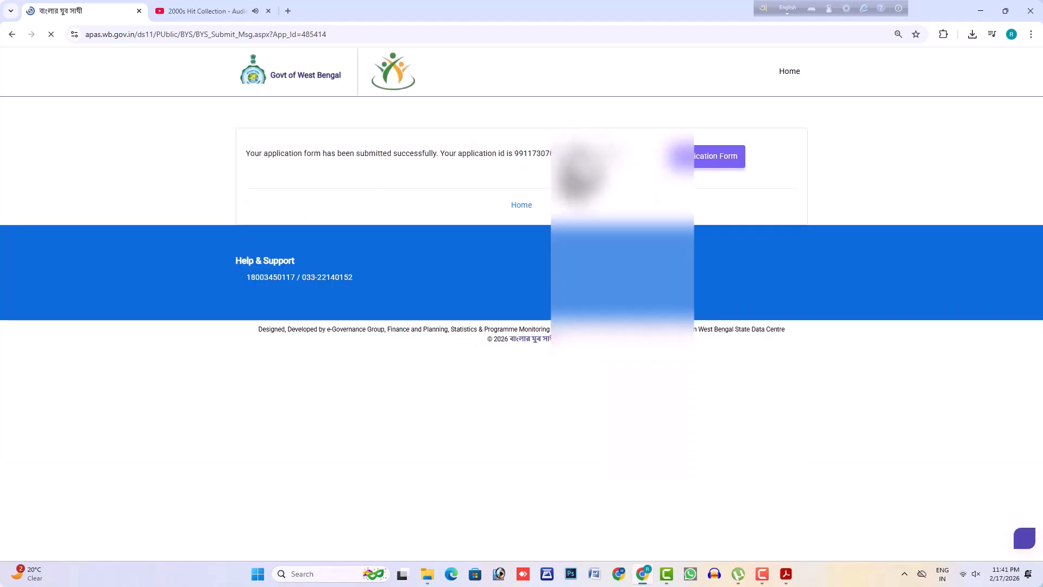
Highlight the application ID, then download the submitted application form and review its details, enclosure list and self declaration in the PDF.
{"action": "left_click_drag", "start_coordinate": [515, 153], "coordinate": [634, 179]}
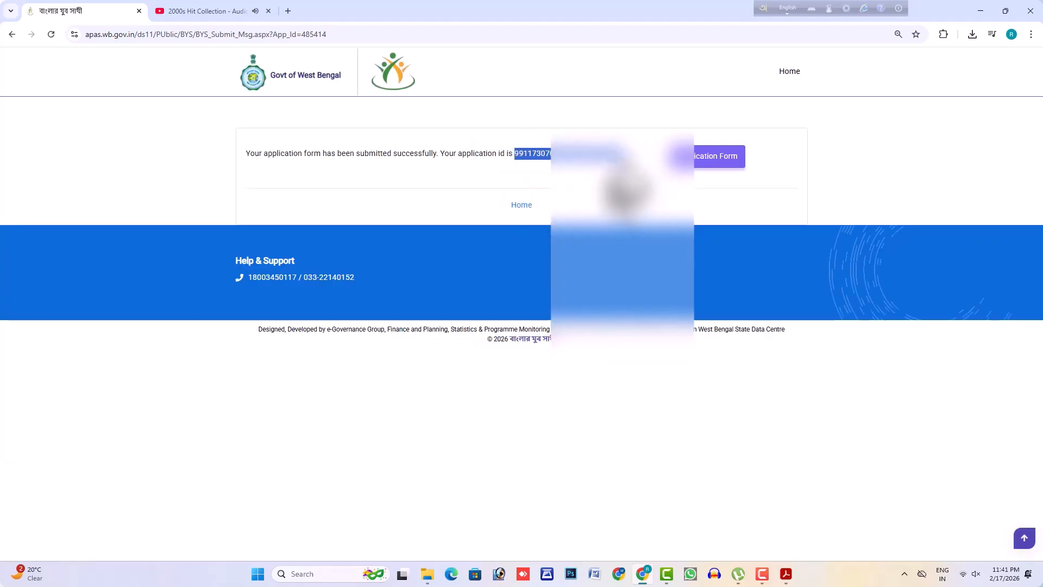
{"action": "left_click", "coordinate": [706, 159]}
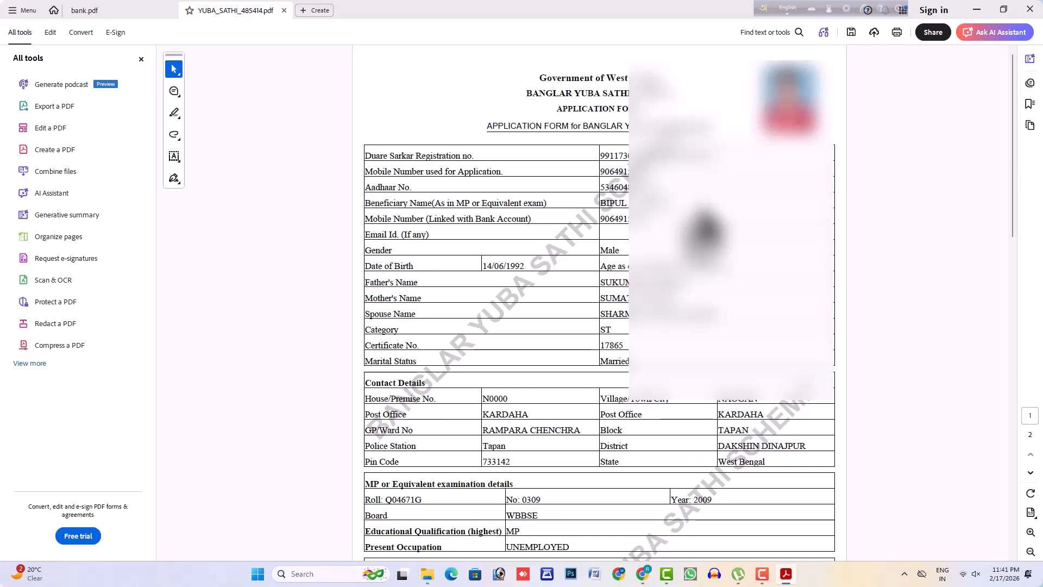
{"action": "scroll", "coordinate": [600, 302], "scroll_direction": "down", "scroll_amount": 10}
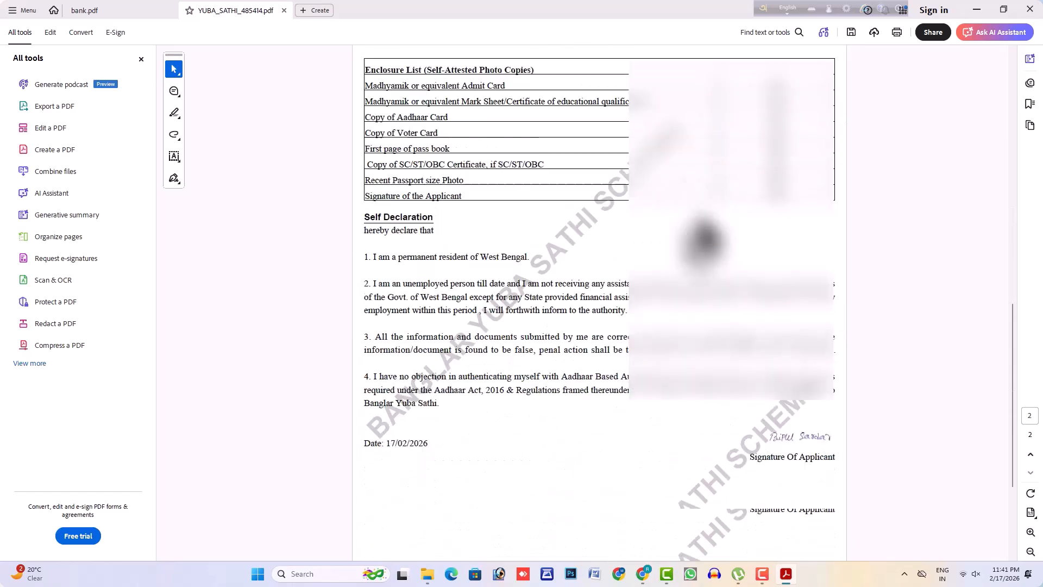
{"action": "scroll", "coordinate": [599, 302], "scroll_direction": "down", "scroll_amount": 3}
{"action": "scroll", "coordinate": [599, 302], "scroll_direction": "up", "scroll_amount": 5}
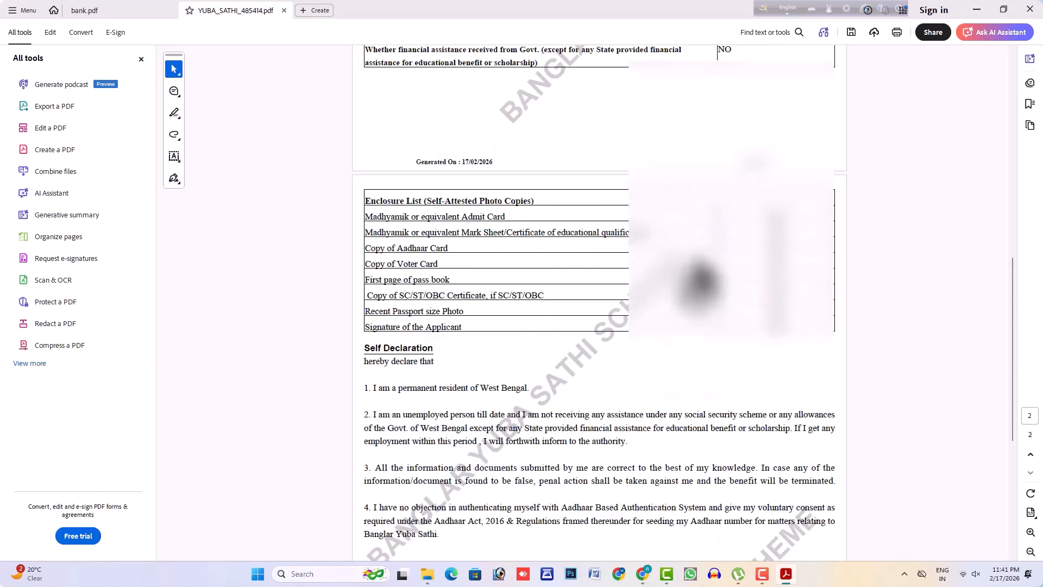
{"action": "scroll", "coordinate": [600, 302], "scroll_direction": "up", "scroll_amount": 10}
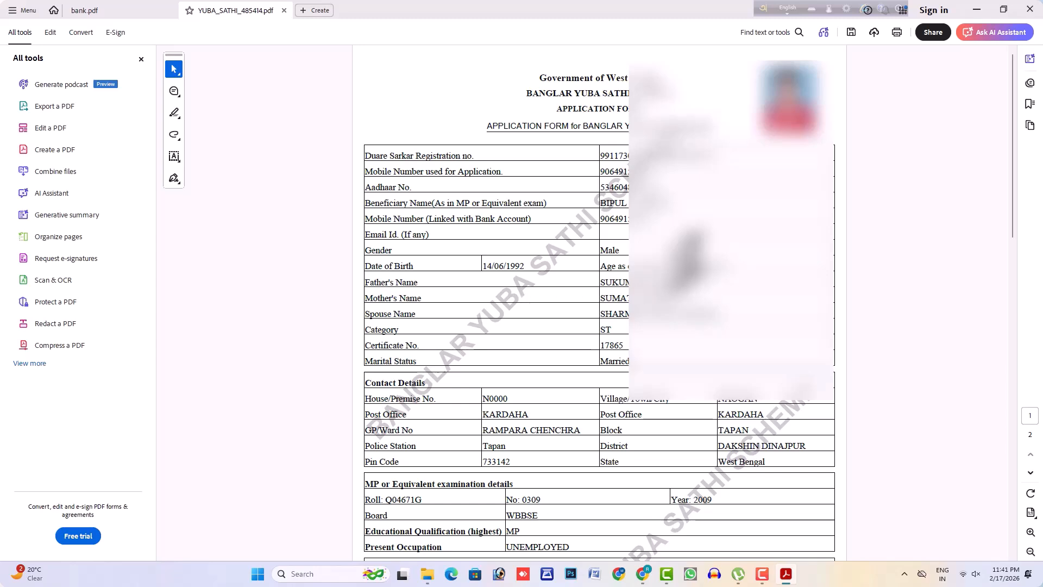
{"action": "scroll", "coordinate": [599, 302], "scroll_direction": "down", "scroll_amount": 10}
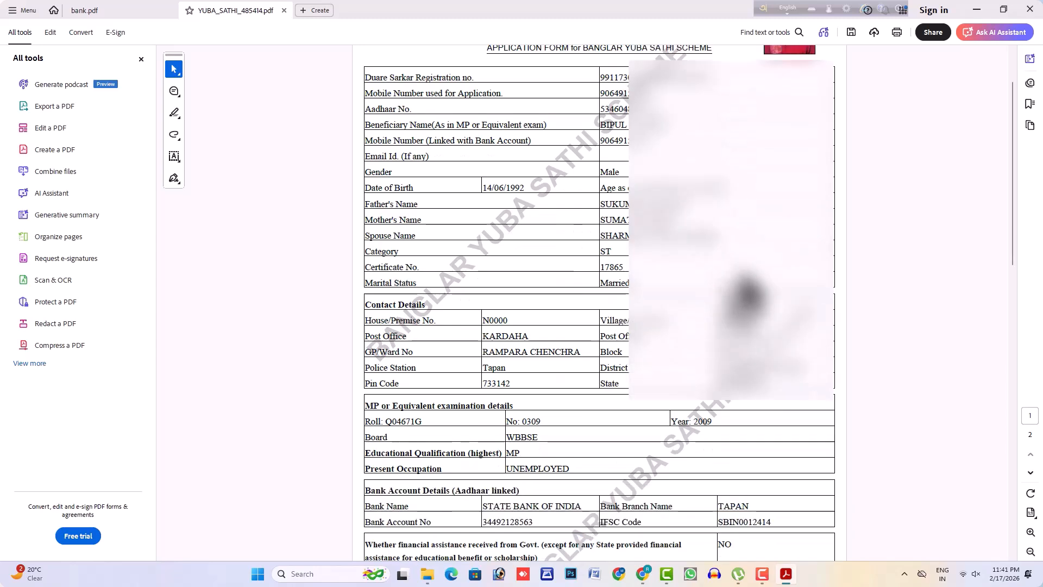
{"action": "scroll", "coordinate": [600, 303], "scroll_direction": "down", "scroll_amount": 3}
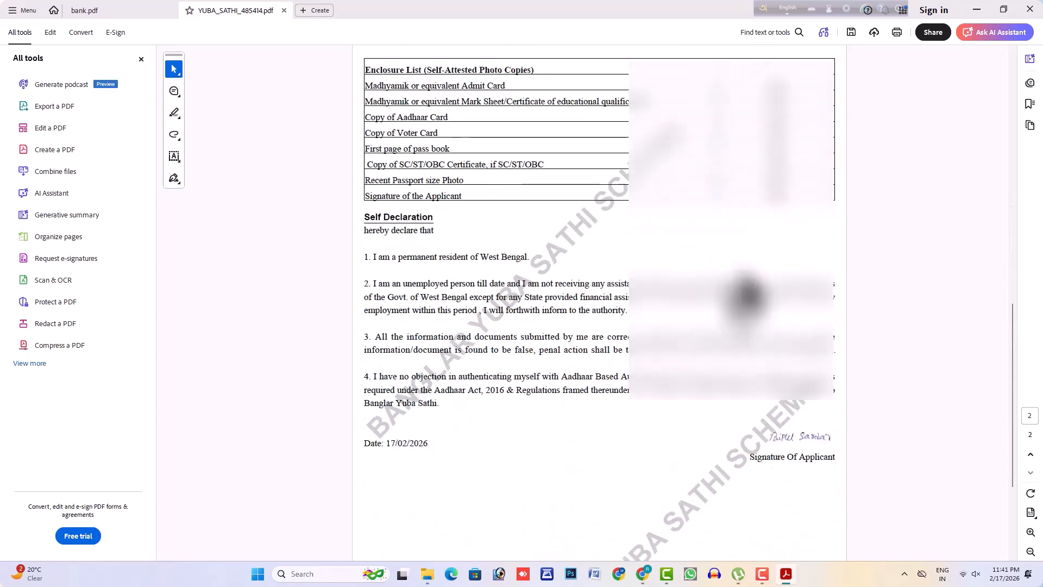